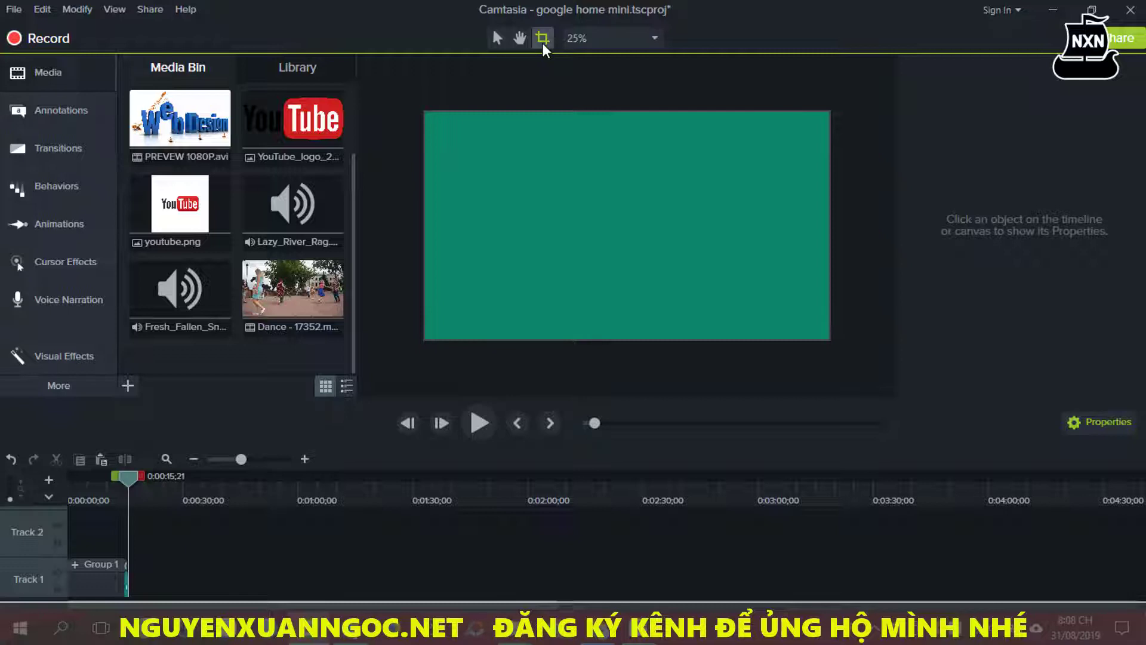
Add the Dance - 17352 video to the timeline at the playhead and move it onto Track 1 directly after Group 1.
left_click(279, 305)
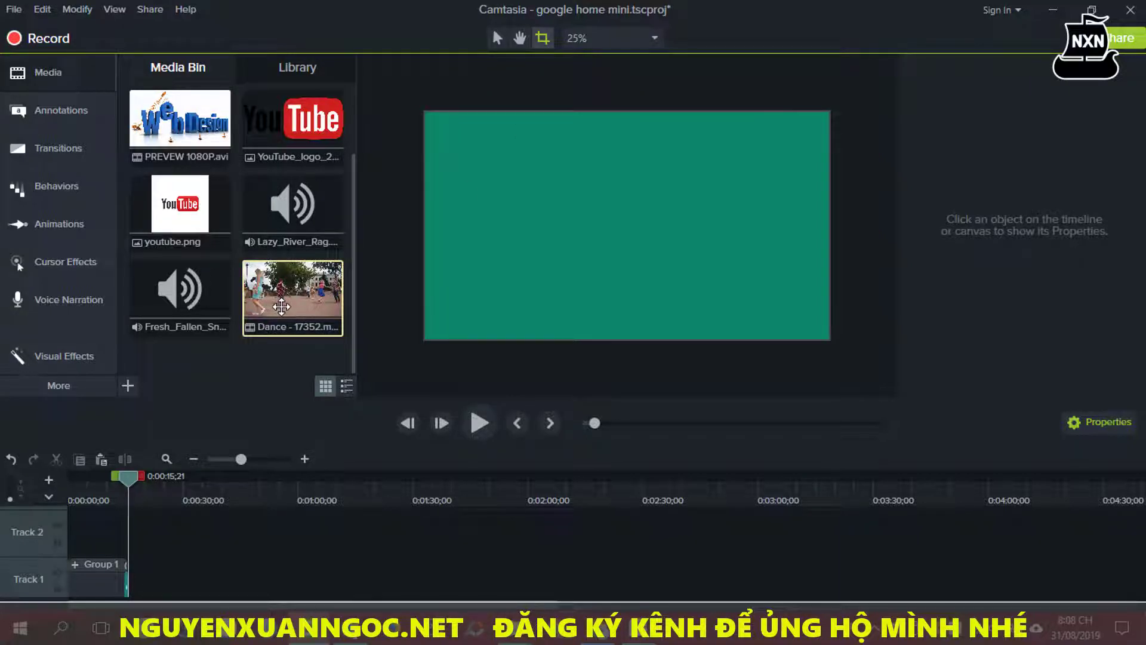
right_click(295, 305)
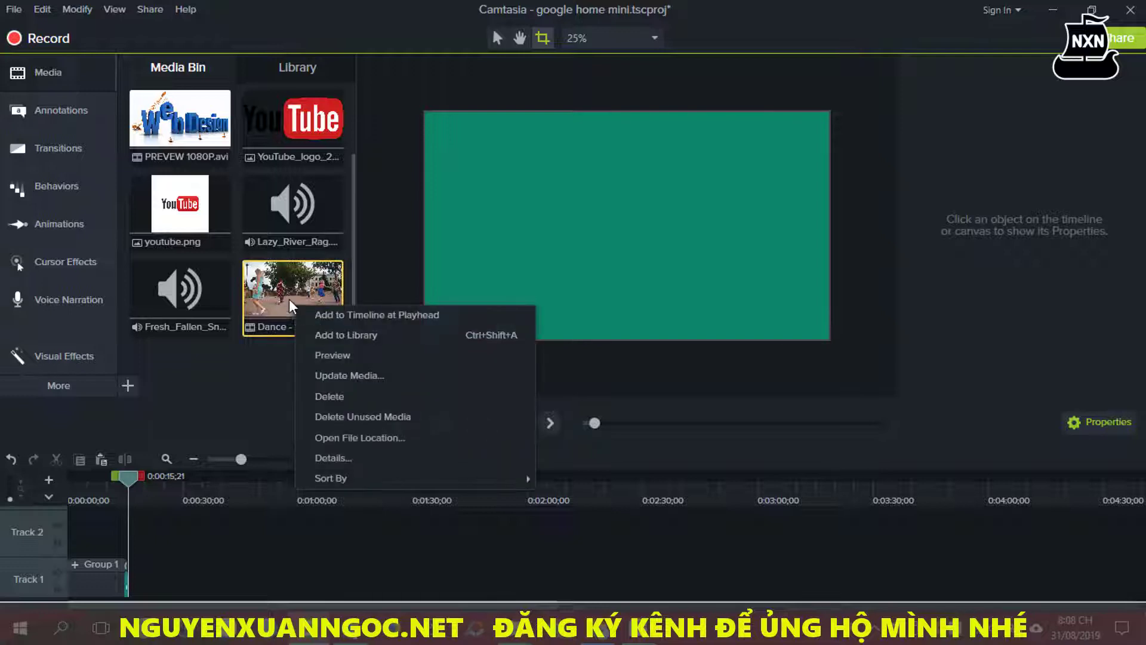
left_click(328, 319)
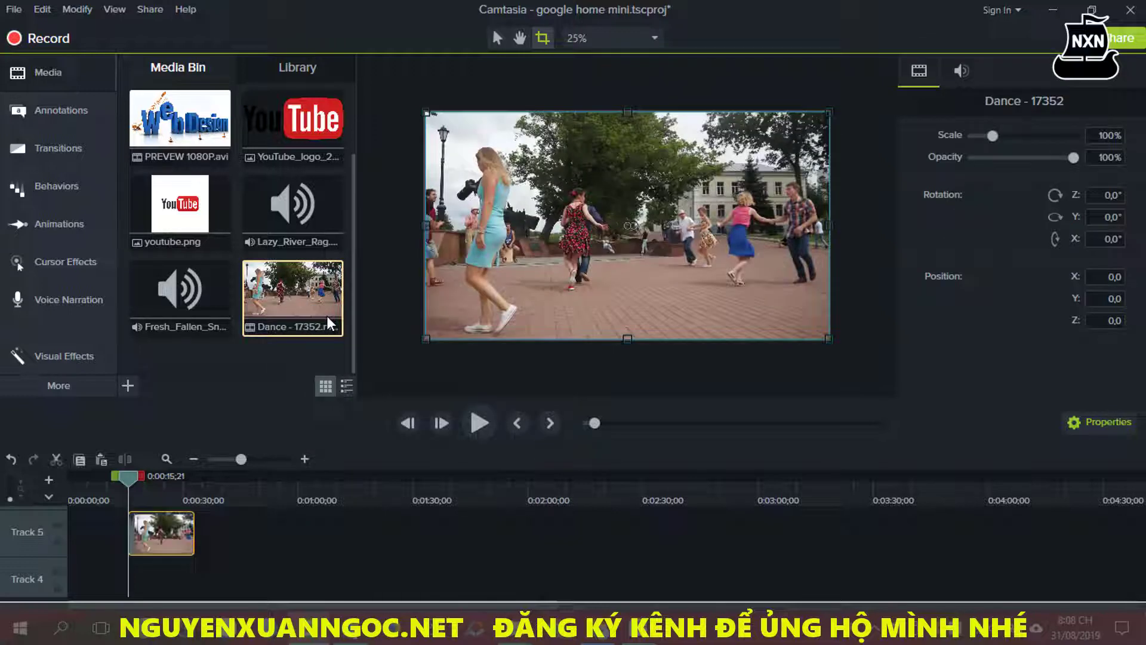
scroll(190, 548, "up", 3)
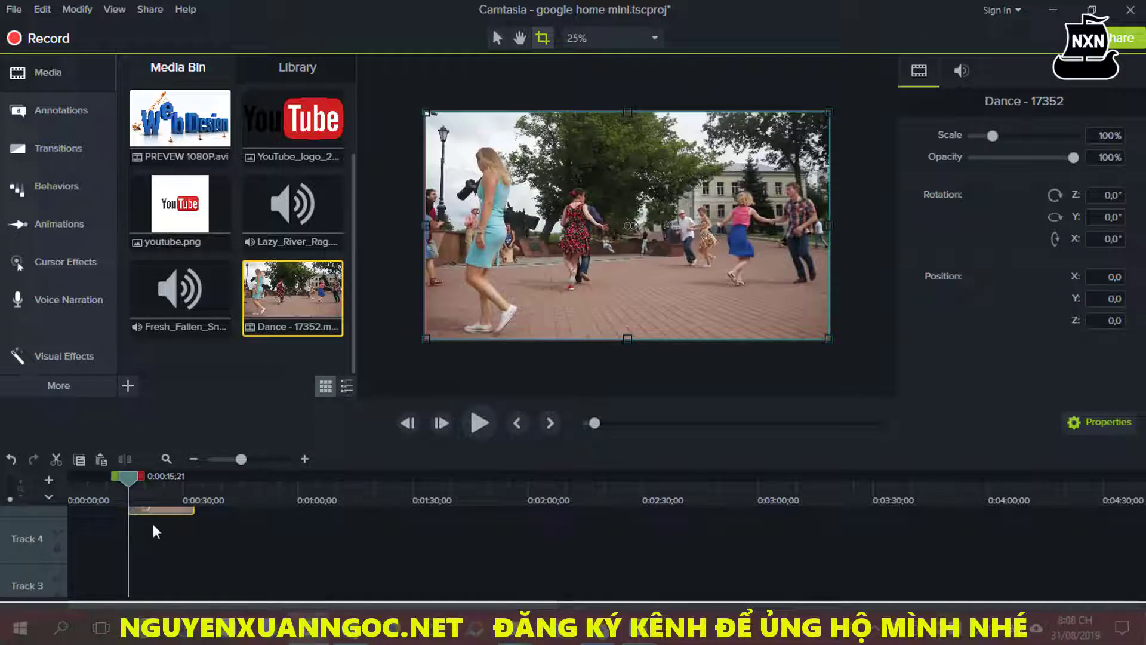
left_click_drag(170, 559, 175, 600)
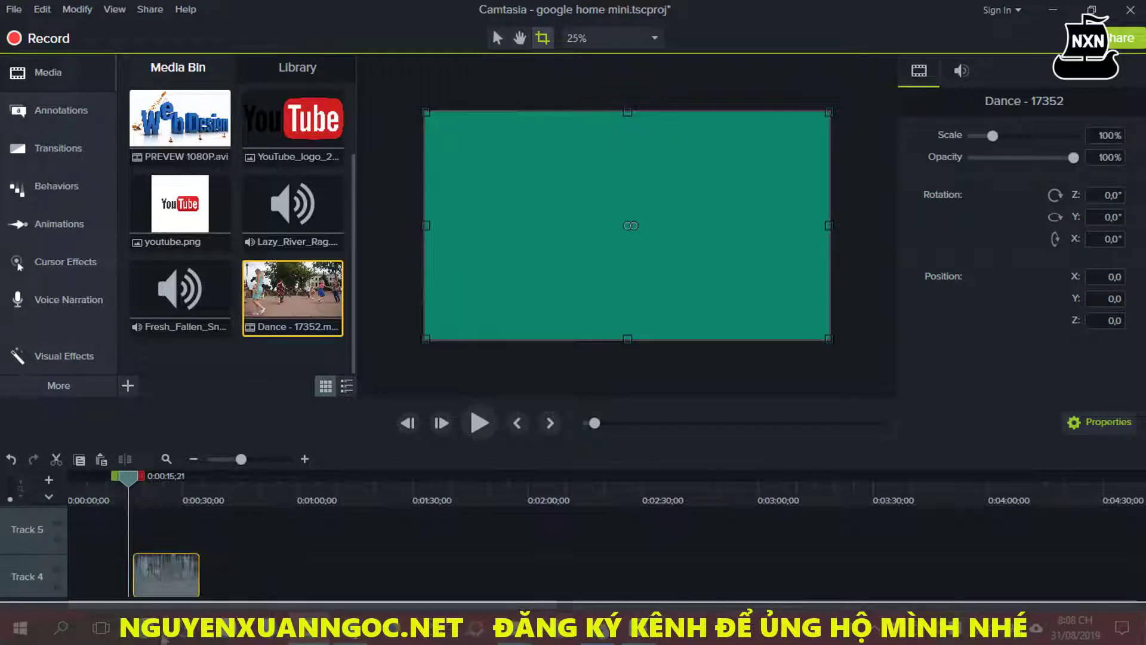
mouse_move(158, 640)
left_mouse_down()
mouse_move(147, 639)
mouse_move(173, 638)
mouse_move(155, 639)
left_mouse_up()
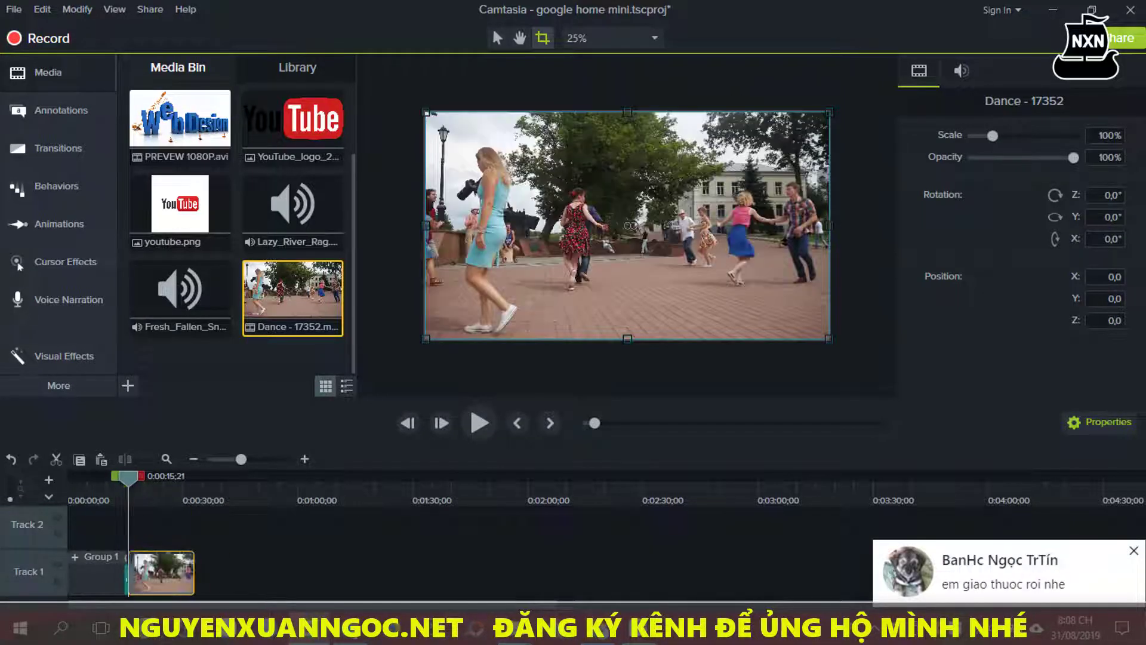
left_click(1134, 551)
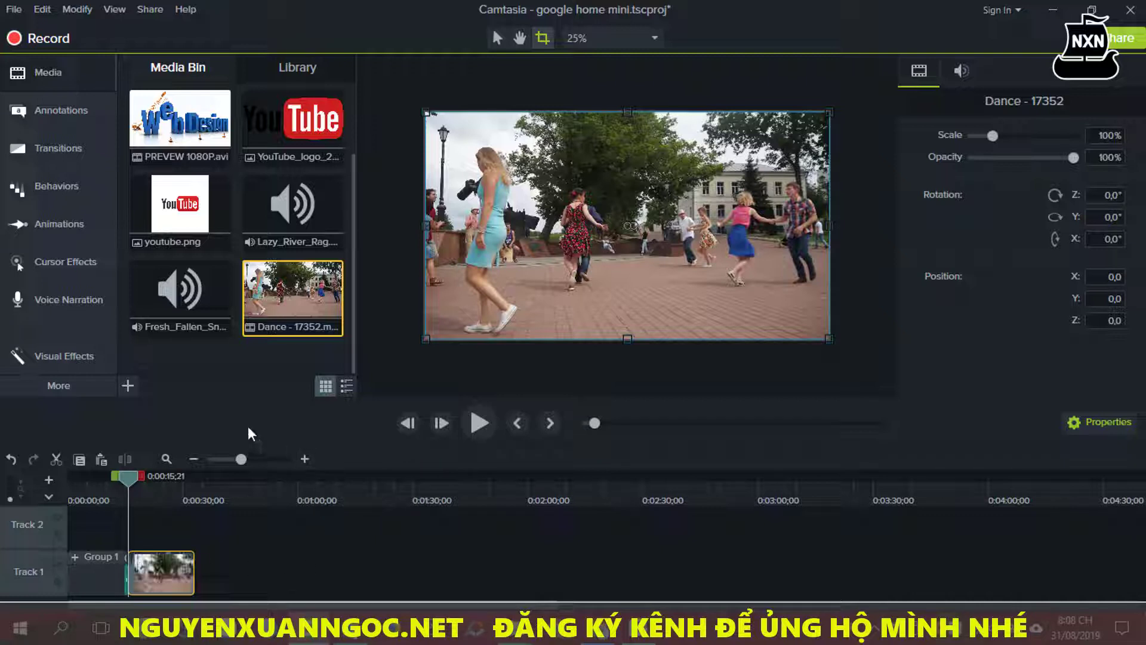
Preview the opening seconds of the dance clip on Track 1 and return the playhead to the clip's start.
left_click(305, 459)
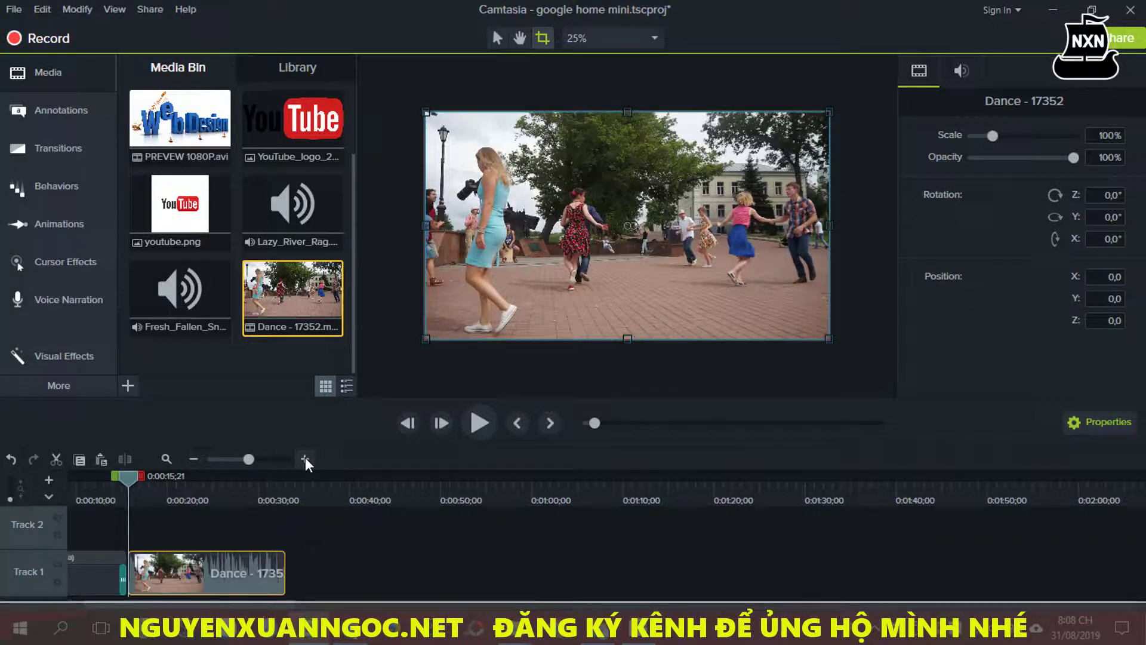
left_click(305, 460)
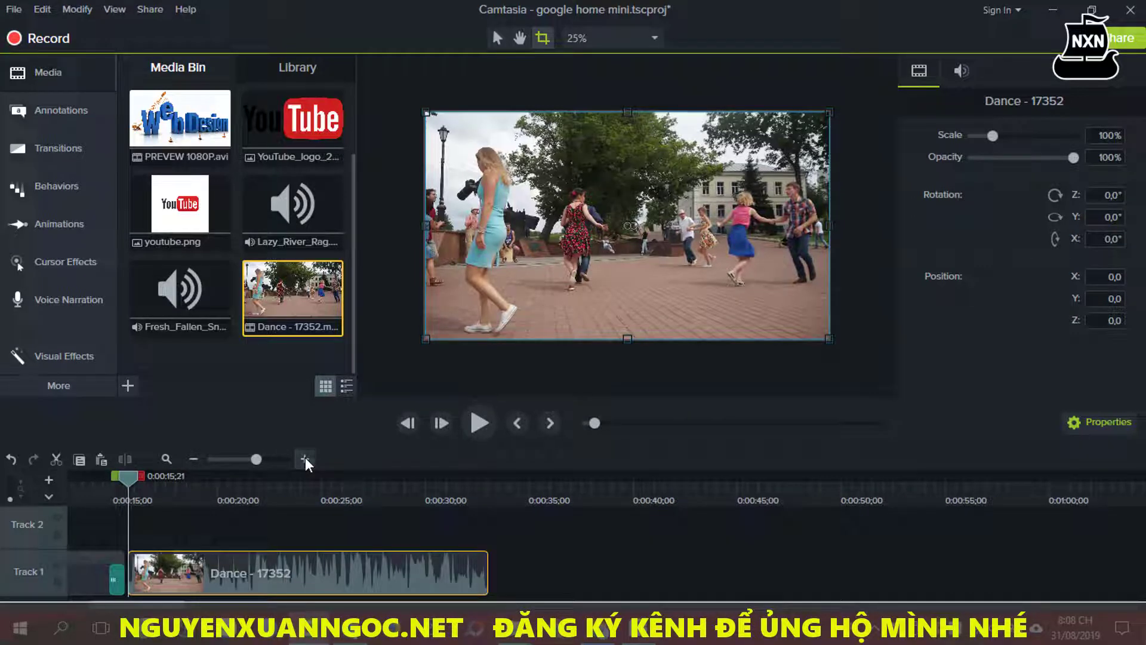
left_click(305, 459)
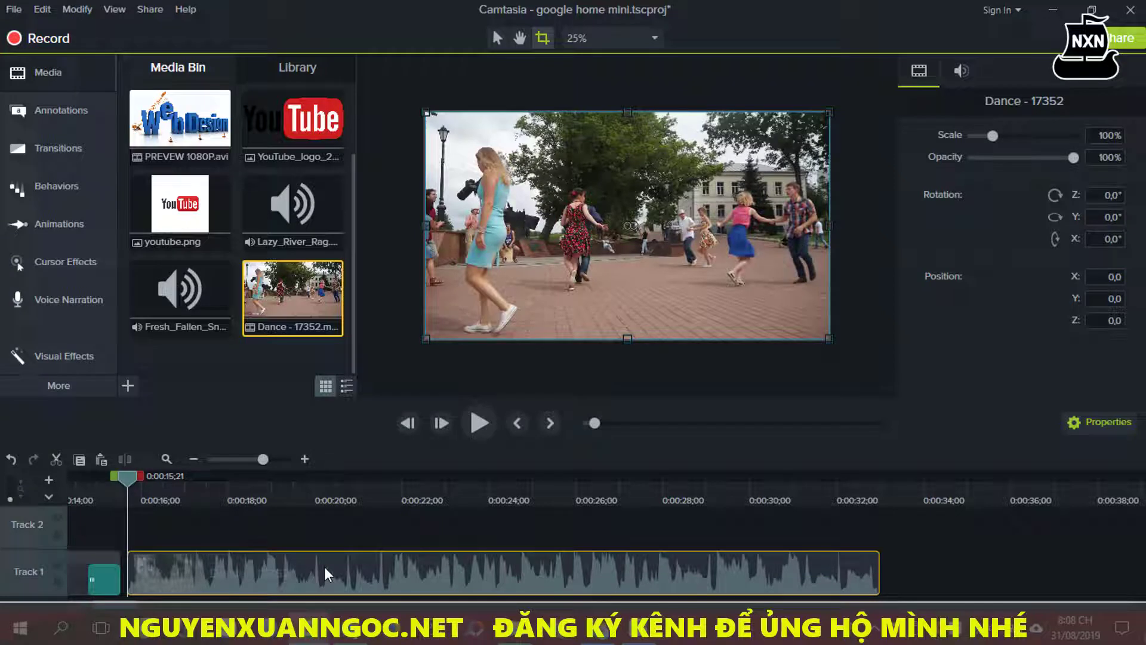
left_click(497, 38)
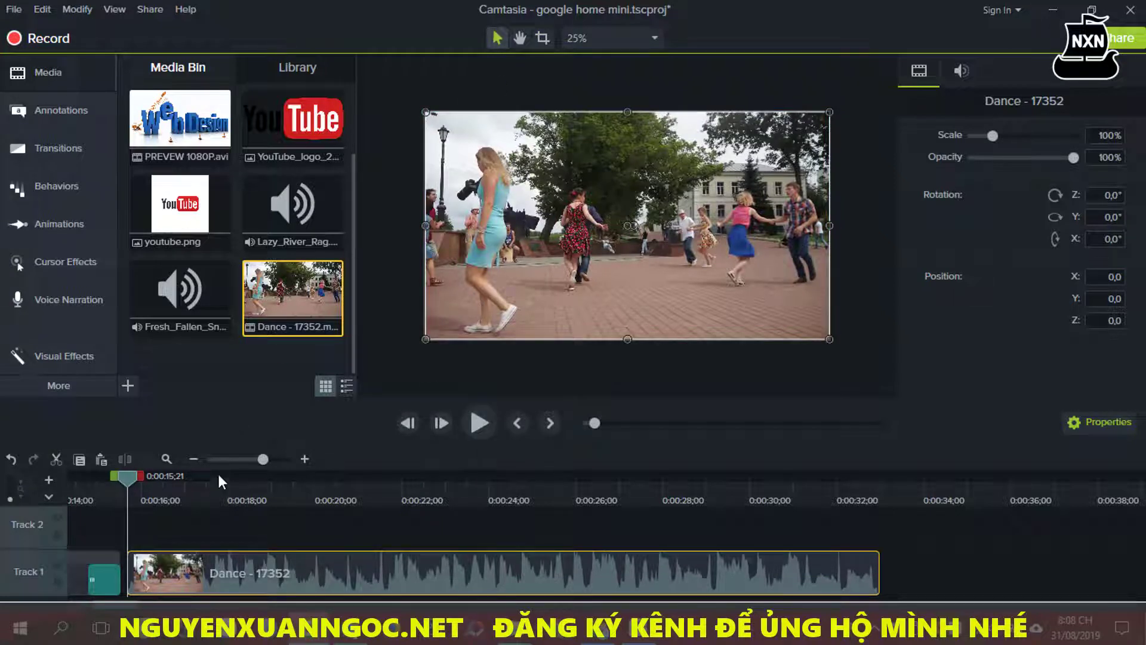
key("XF86AudioLowerVolume")
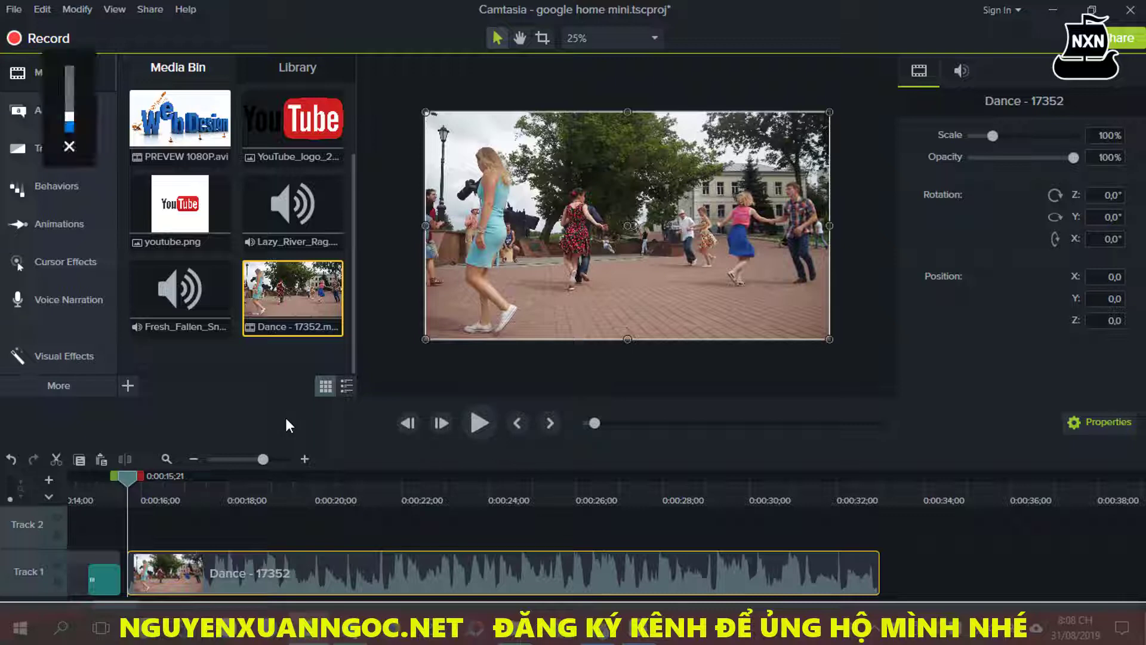
left_click(480, 422)
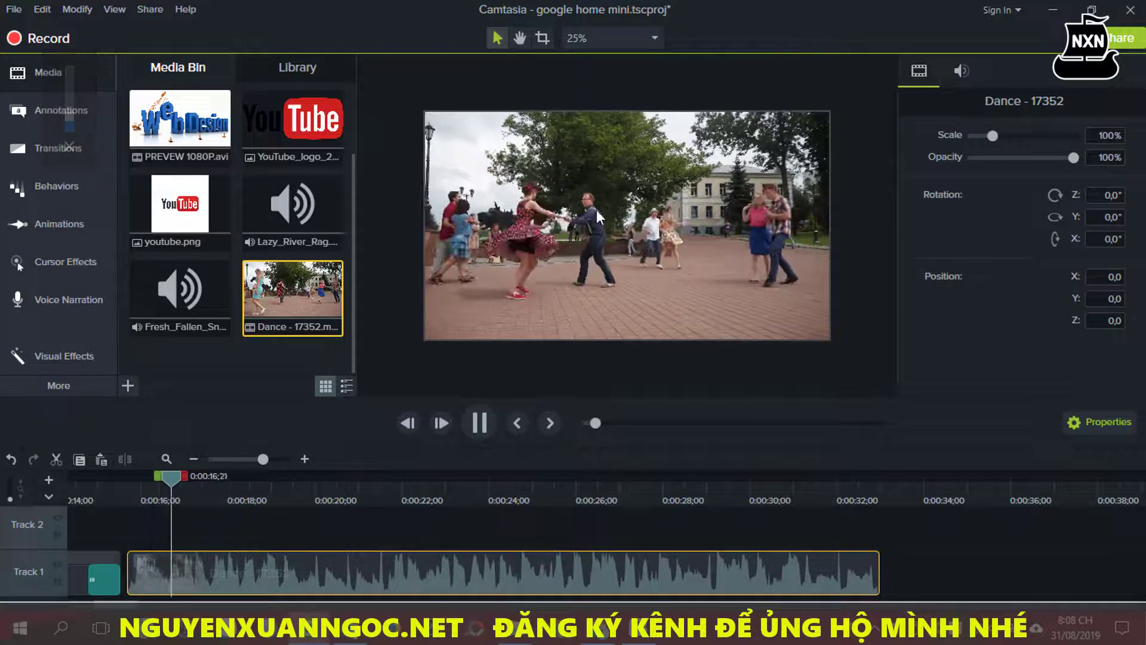
left_click(477, 423)
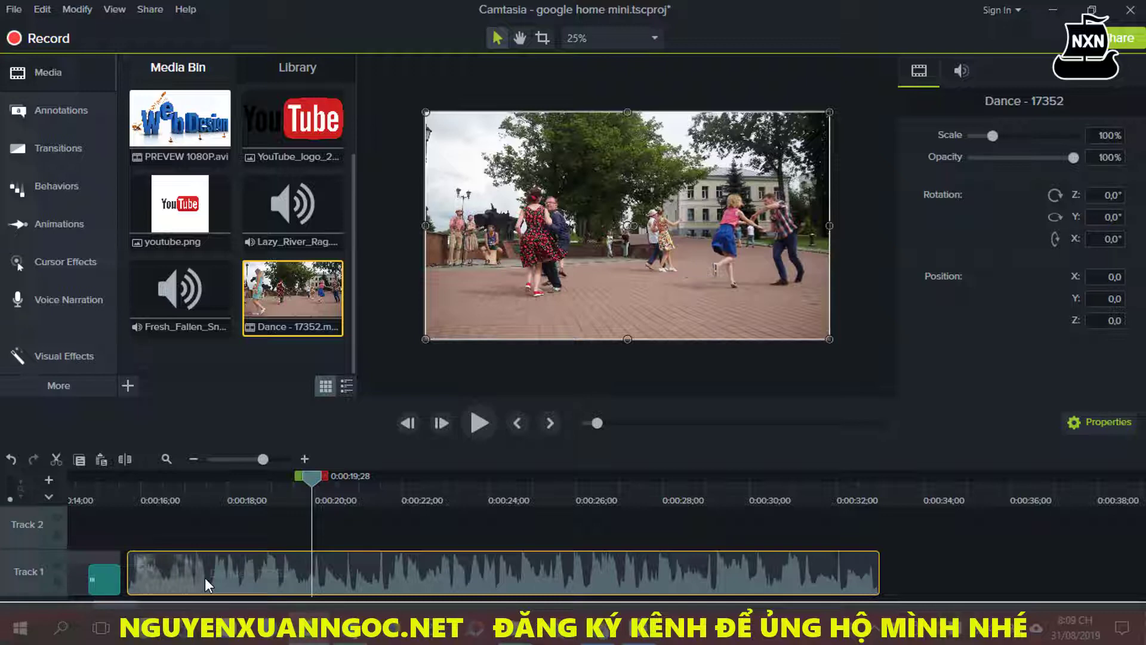
key("ctrl+alt+Left")
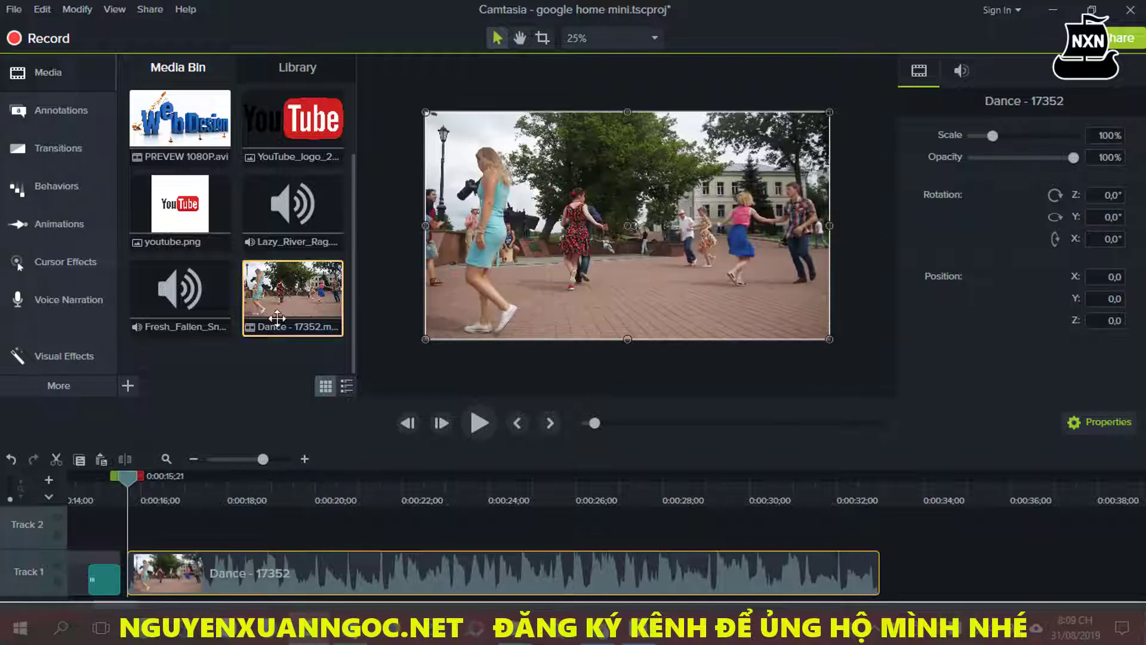
Add a second copy of Dance - 17352 at the playhead and place it on Track 2 directly above the first.
right_click(287, 305)
left_click(317, 317)
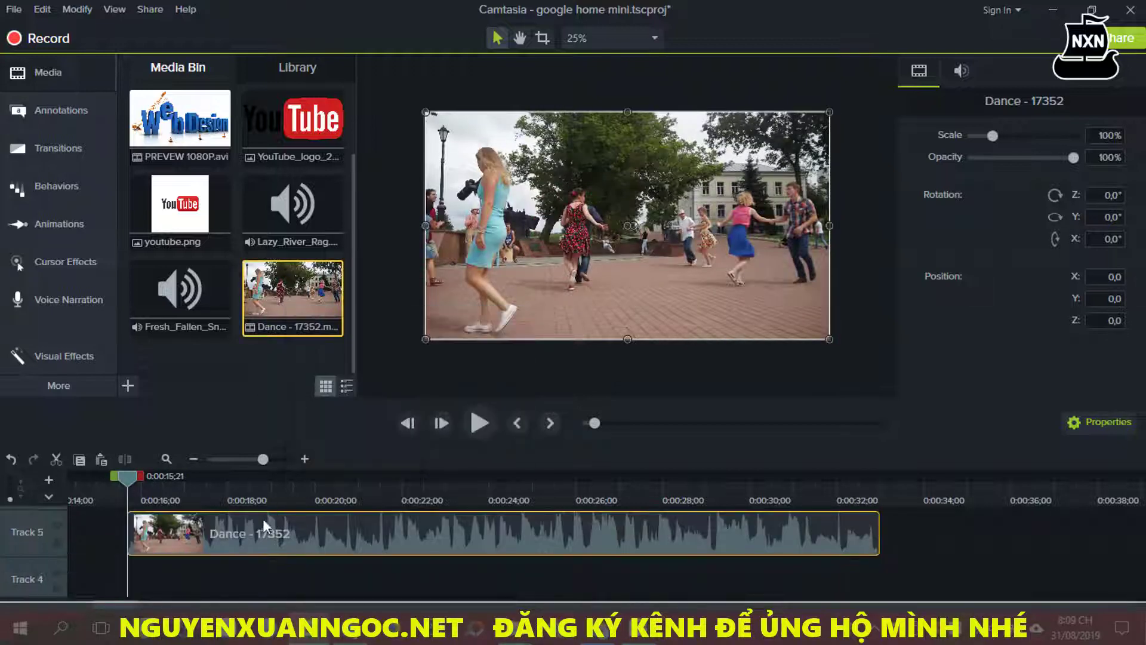
scroll(258, 557, "down", 3)
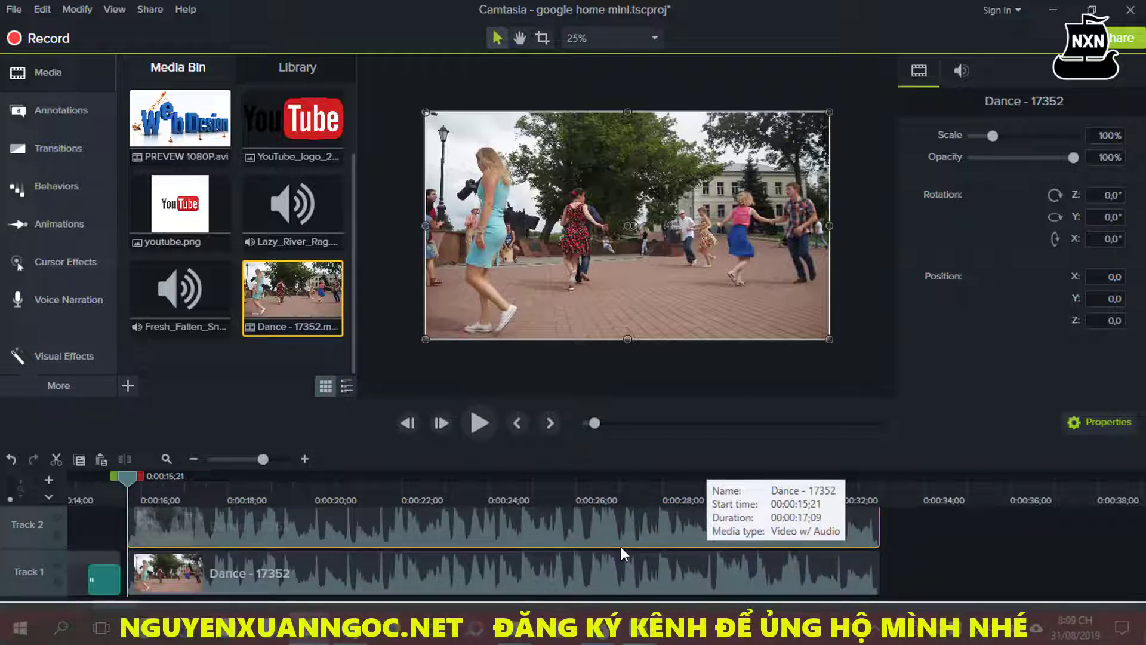
scroll(621, 547, "up", 1)
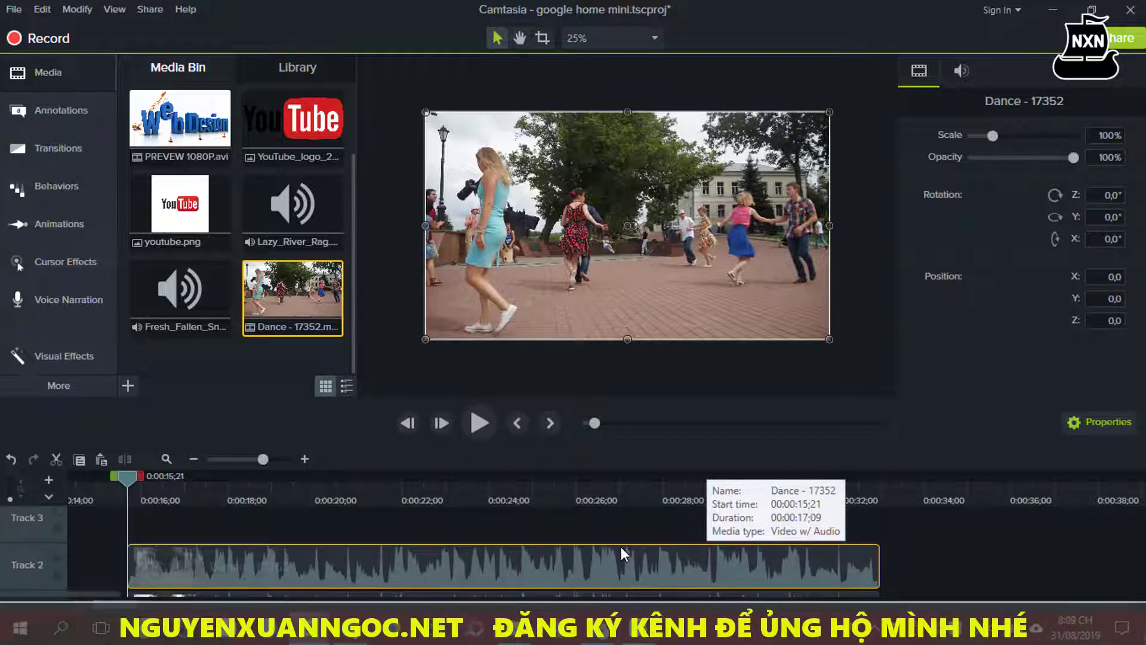
right_click(571, 529)
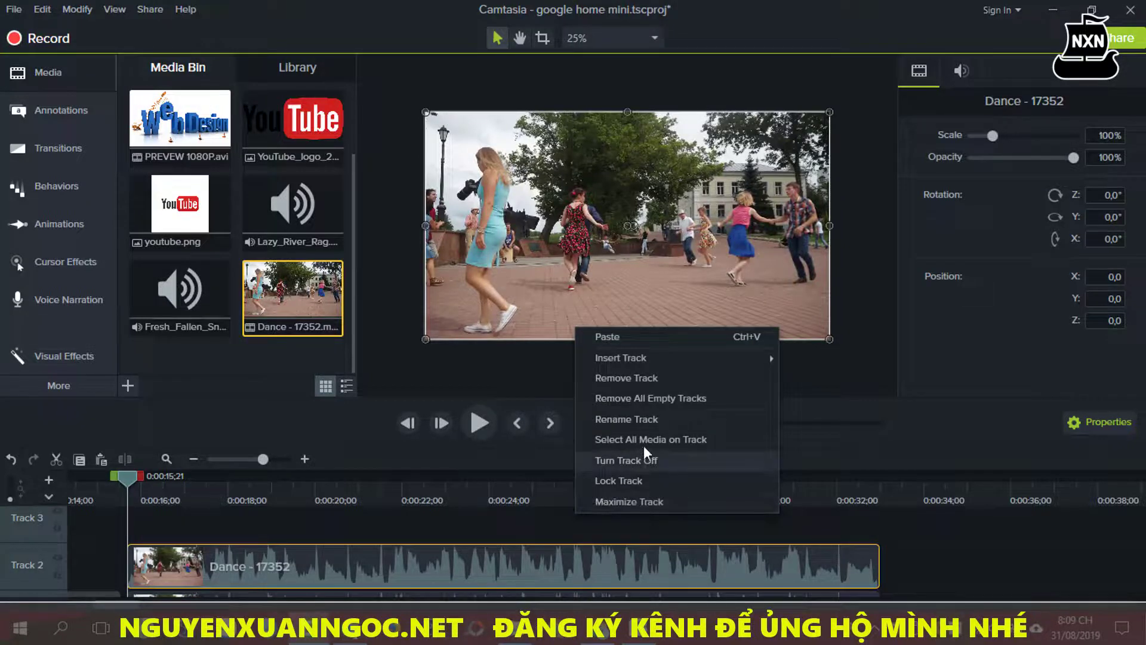
left_click(539, 460)
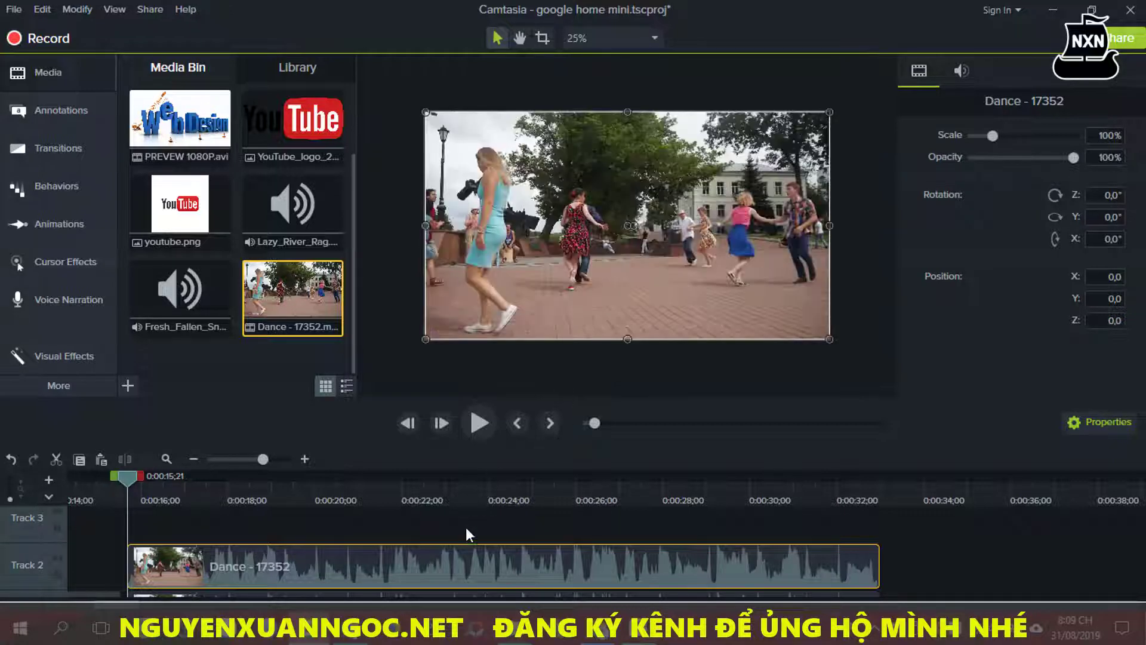
Crop the Track 2 copy of the dance clip from its left edge to the canvas centre, keeping only the right half.
scroll(490, 571, "down", 1)
left_click(489, 573)
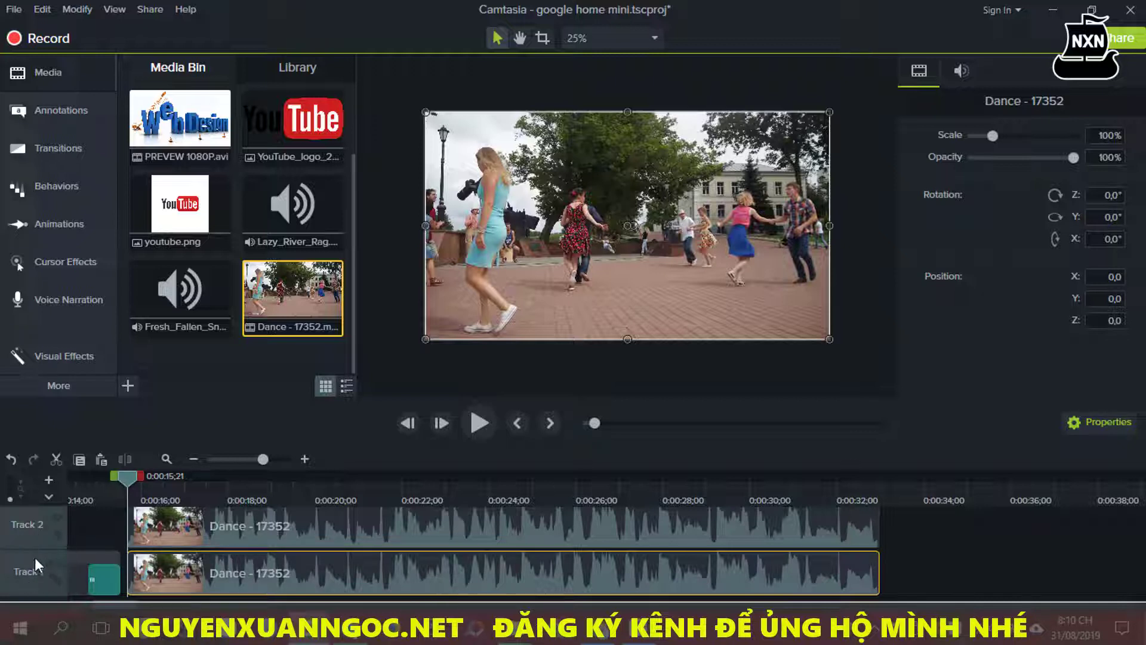
left_click(252, 529)
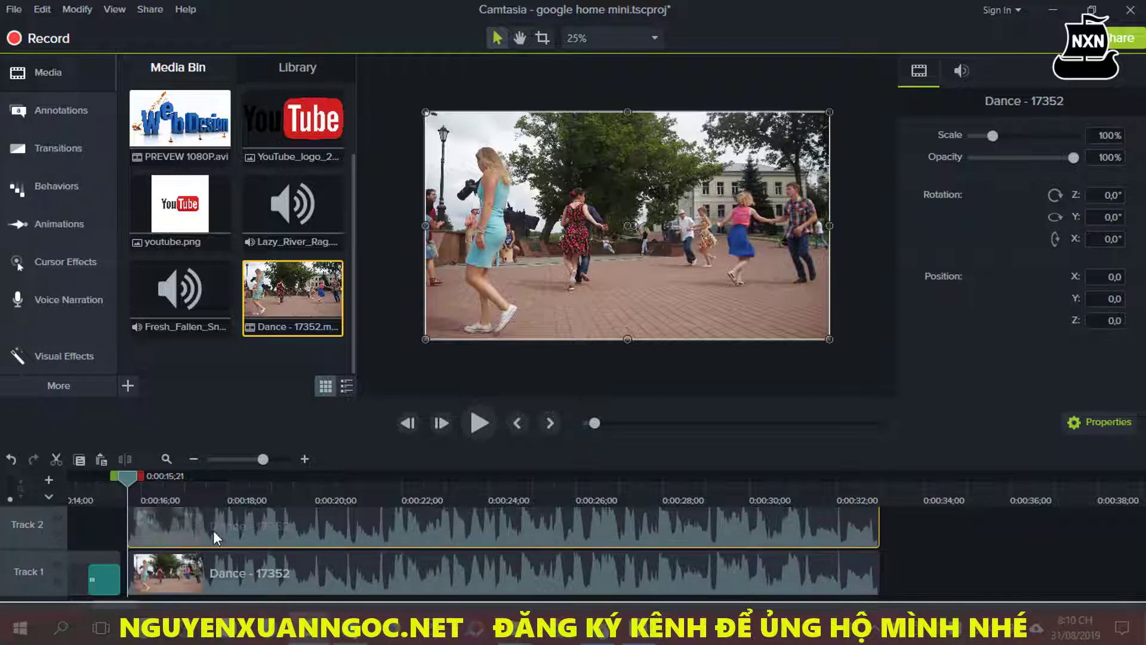
scroll(264, 561, "up", 2)
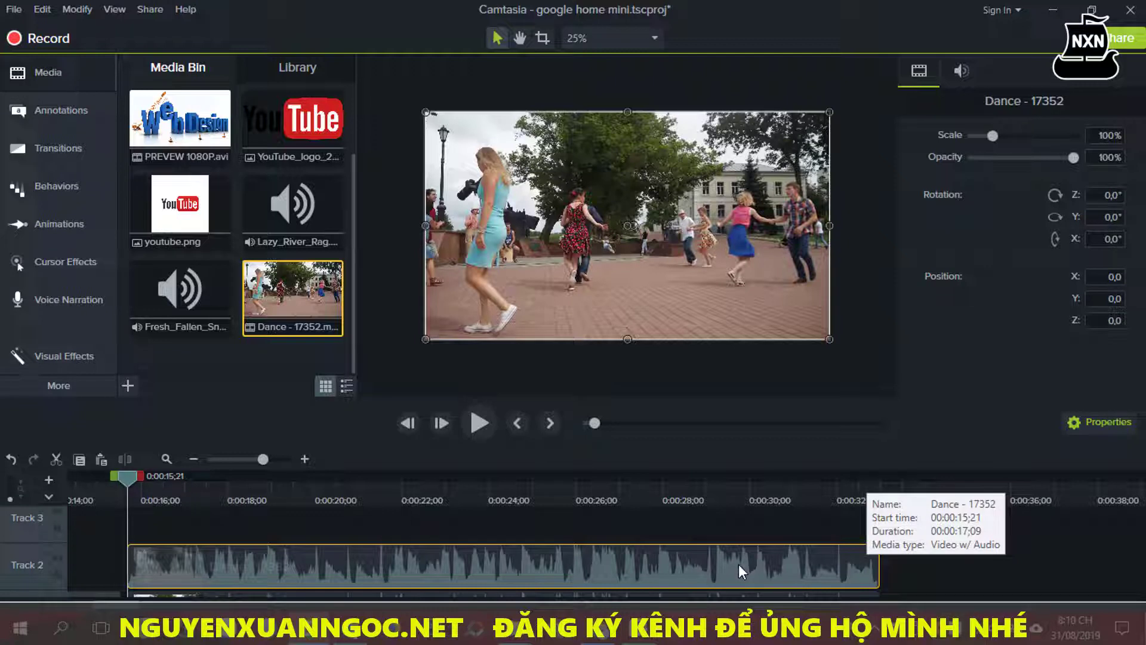
left_click(542, 39)
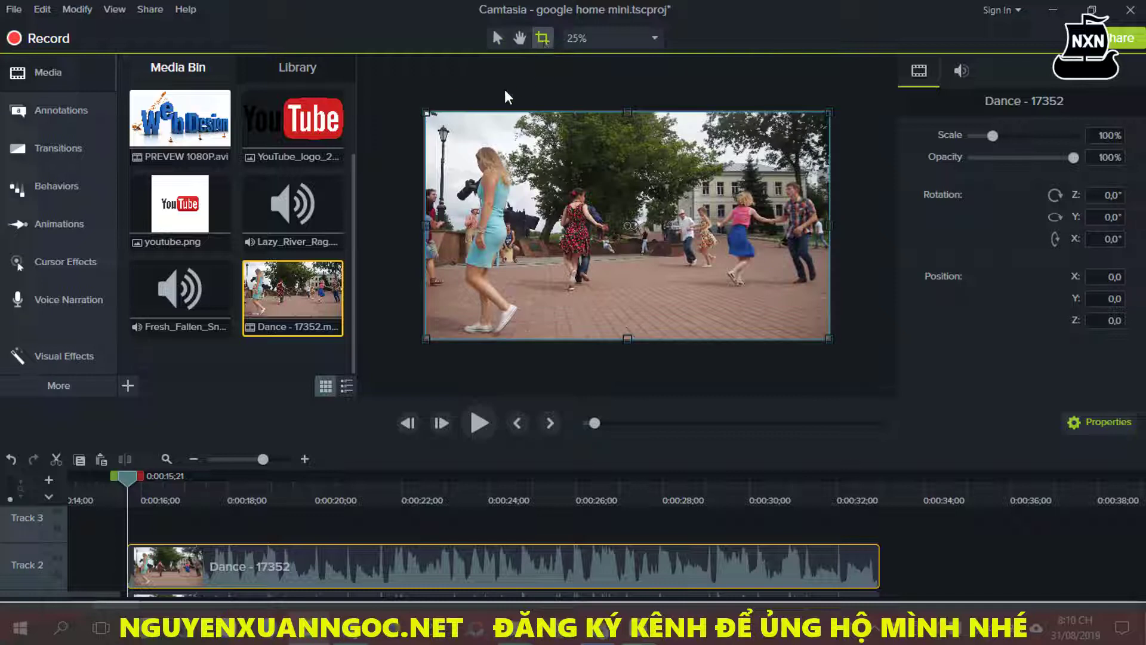
left_click(496, 37)
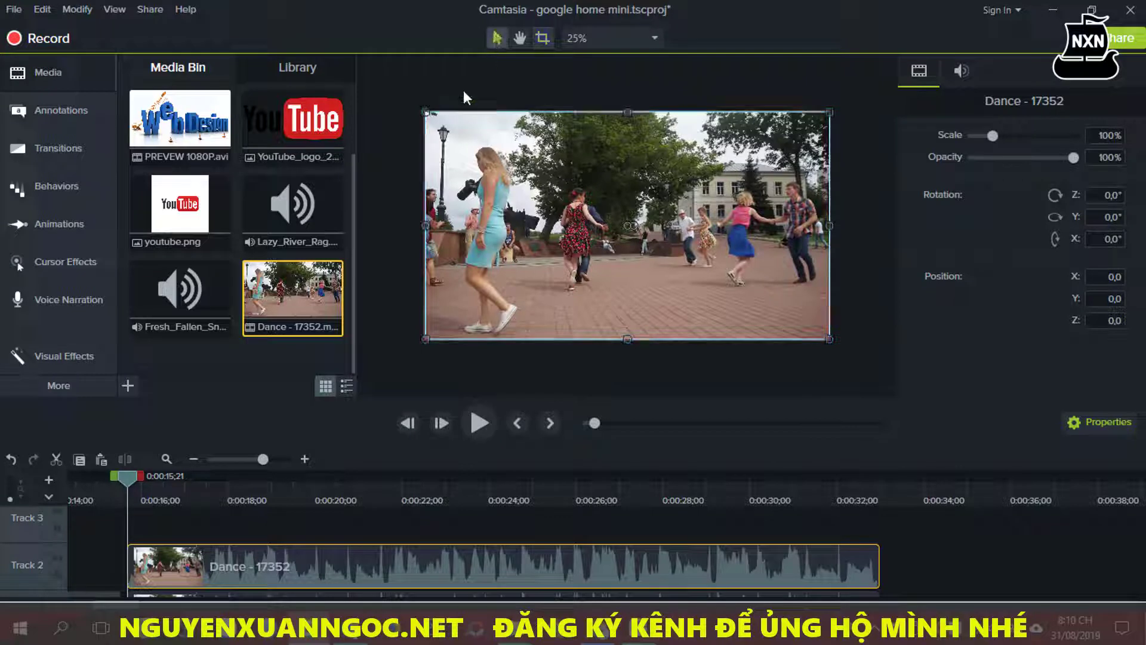
left_click(541, 40)
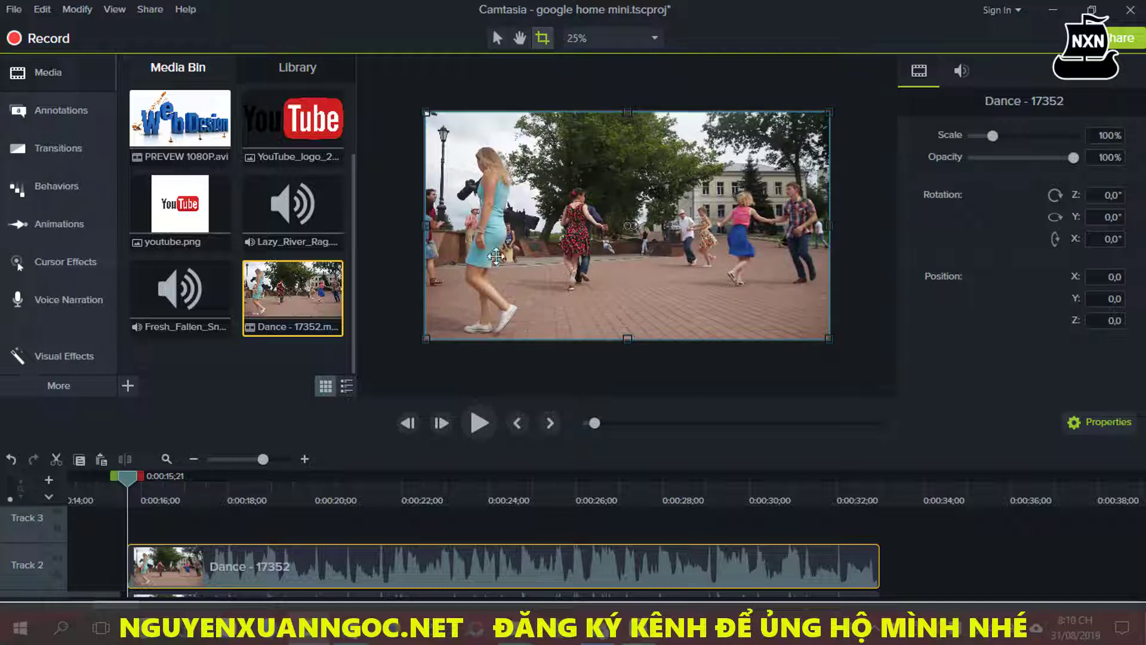
left_click(561, 566)
left_click_drag(427, 225, 627, 229)
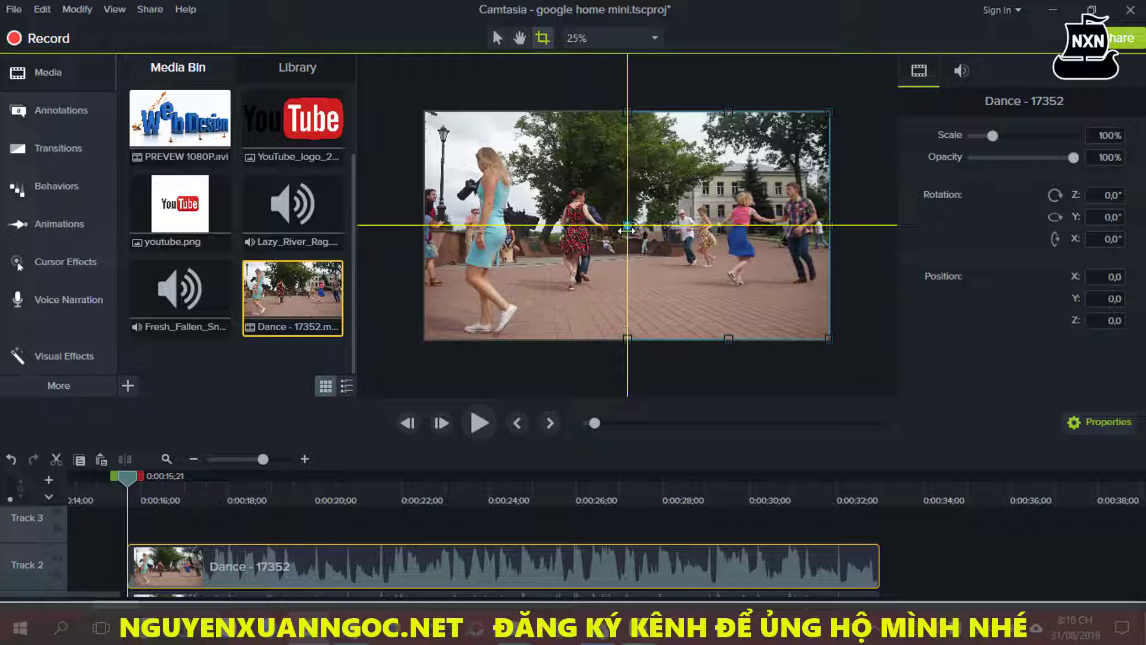
left_click_drag(627, 230, 627, 231)
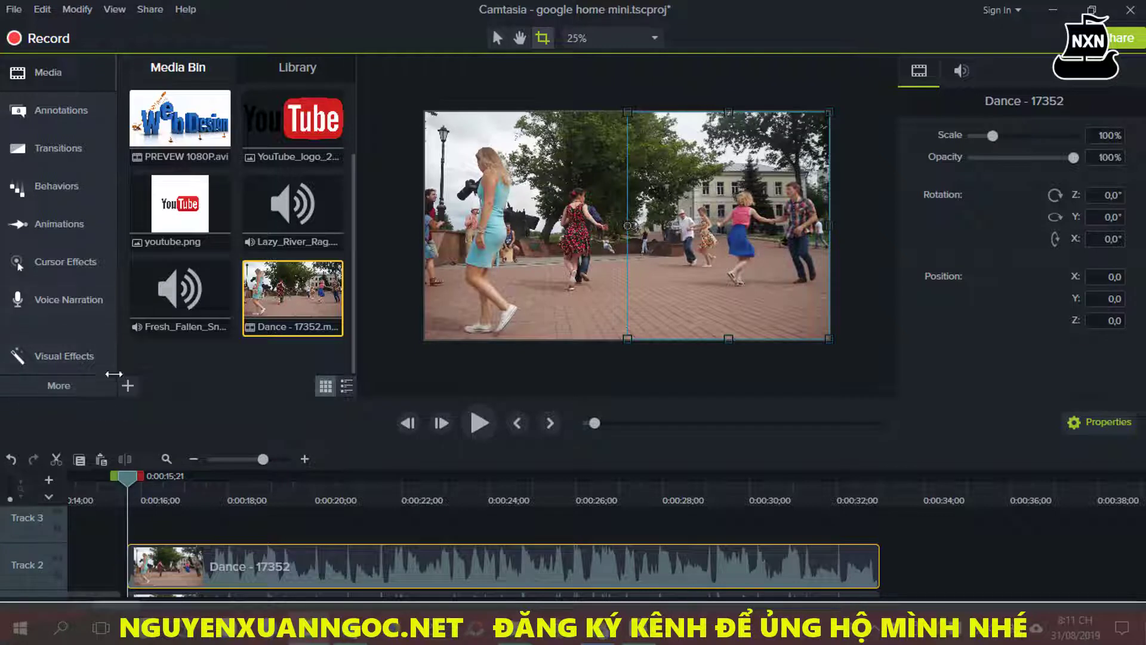
Apply the Color Adjustment visual effect to the cropped dance clip on Track 2.
left_click(60, 384)
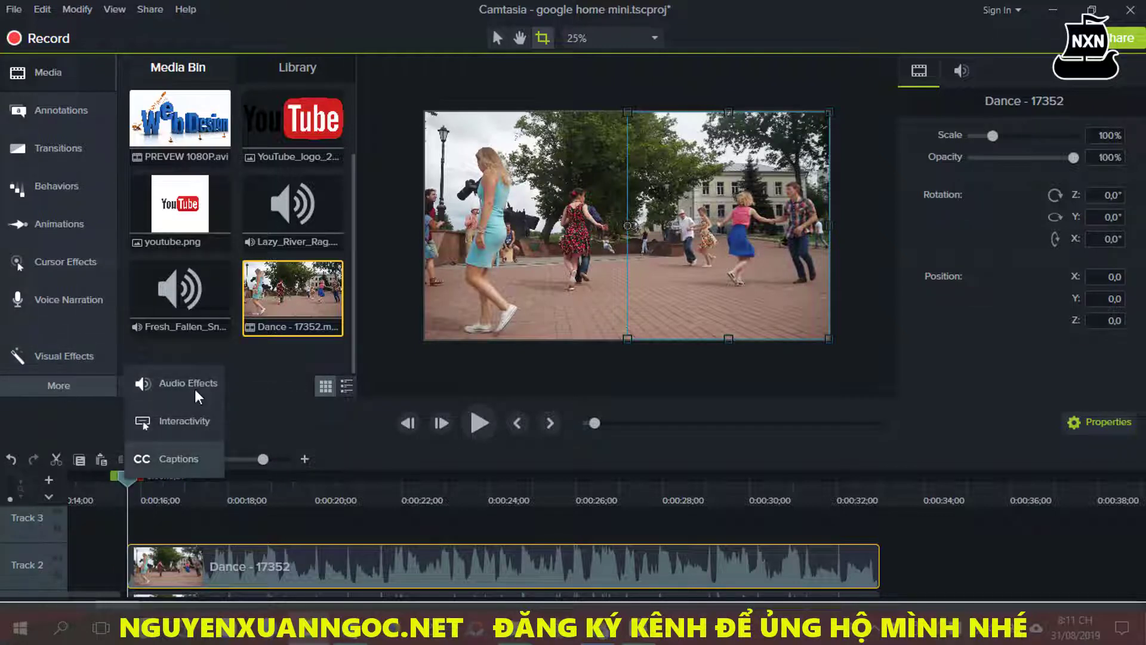
left_click(174, 377)
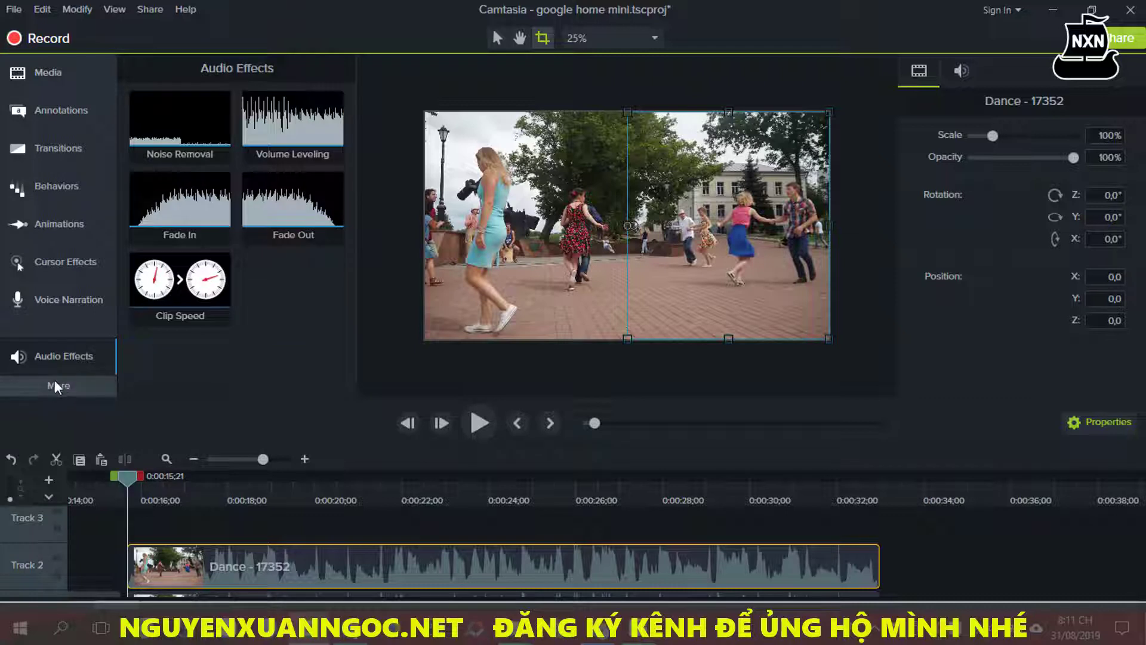
left_click(52, 385)
left_click(170, 385)
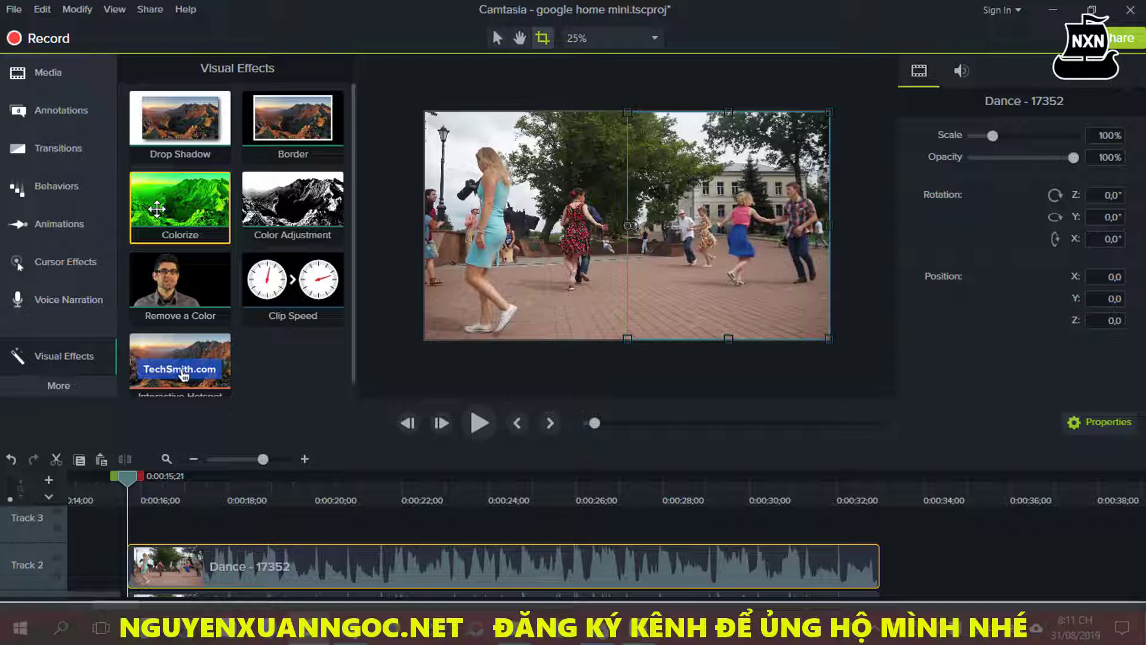
right_click(302, 210)
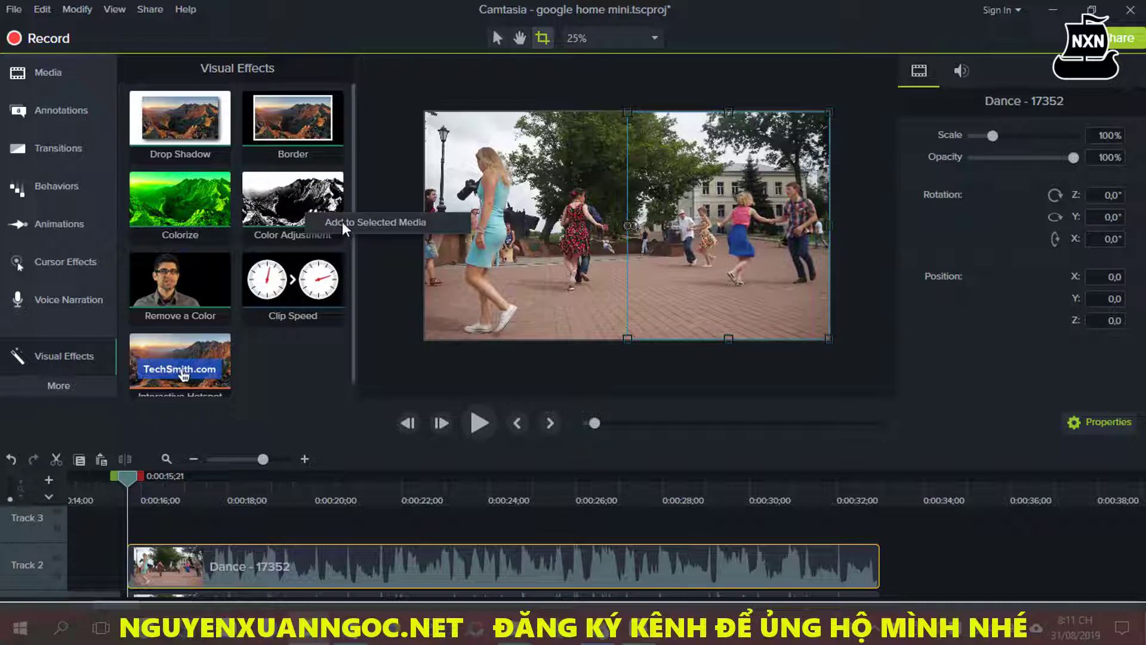
left_click(342, 221)
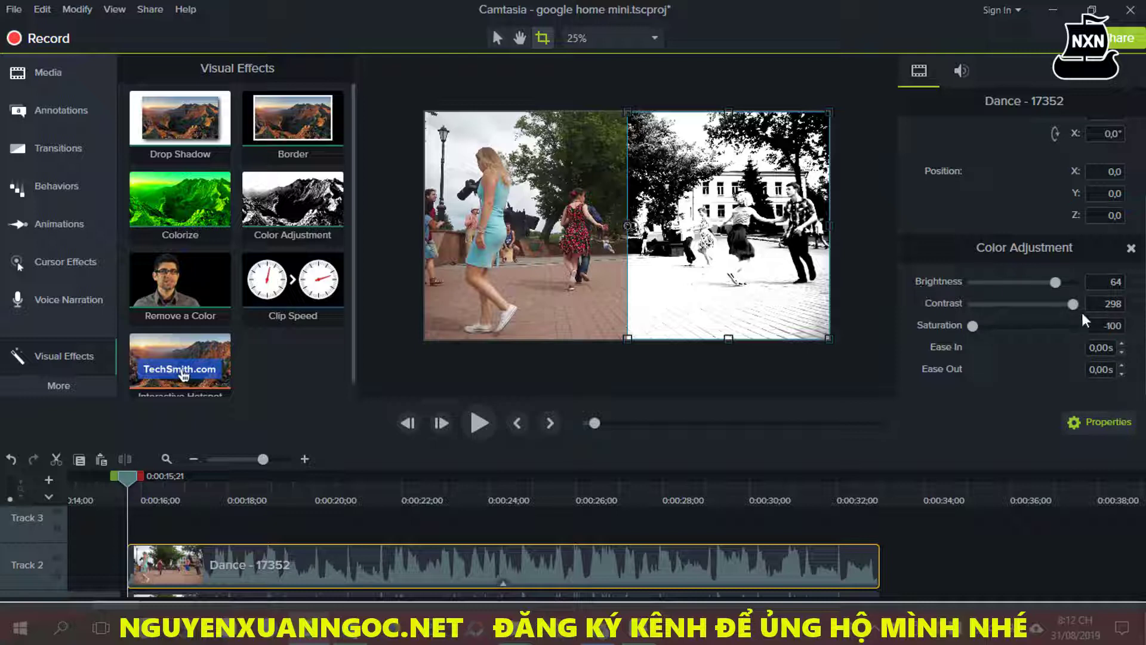
Try a brightness of 100 in the Track 2 clip's Color Adjustment effect and undo the change.
left_click_drag(1055, 283, 1087, 277)
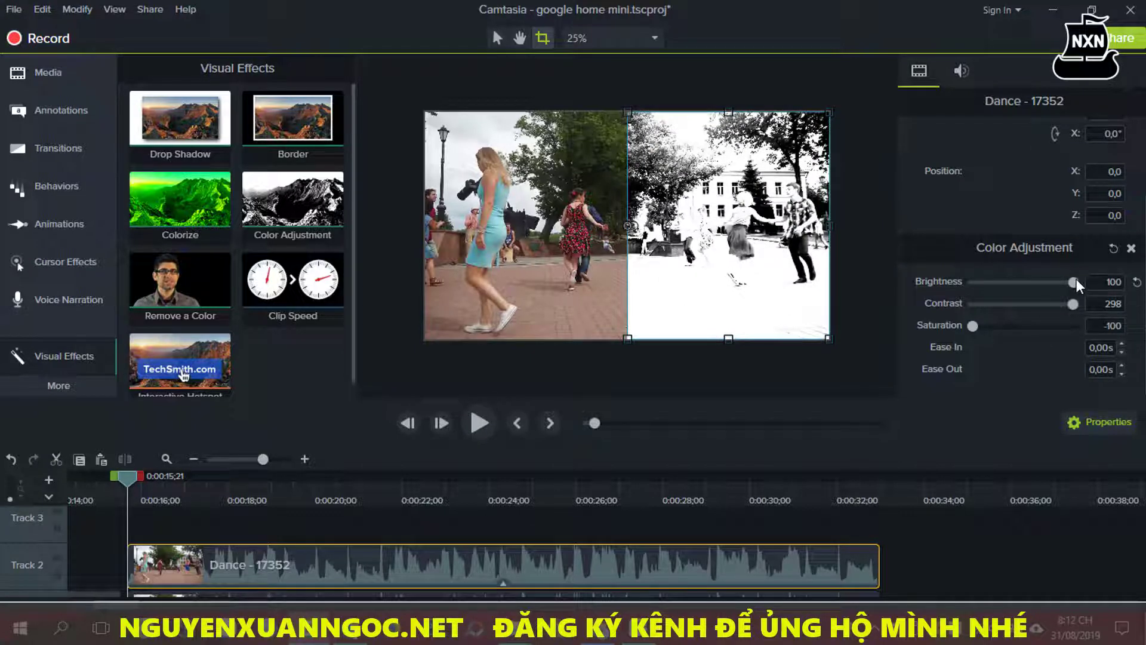
key("ctrl+z")
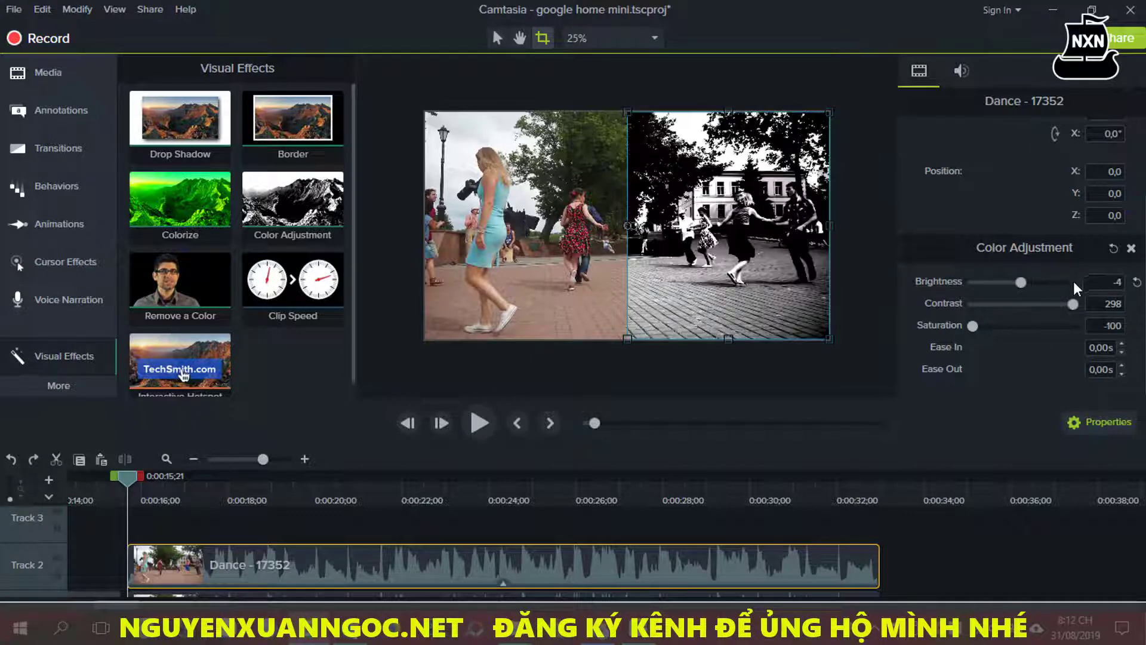
Set the Track 2 clip's Color Adjustment effect to brightness 51, contrast 267 and saturation -38.
left_click_drag(1020, 281, 1049, 281)
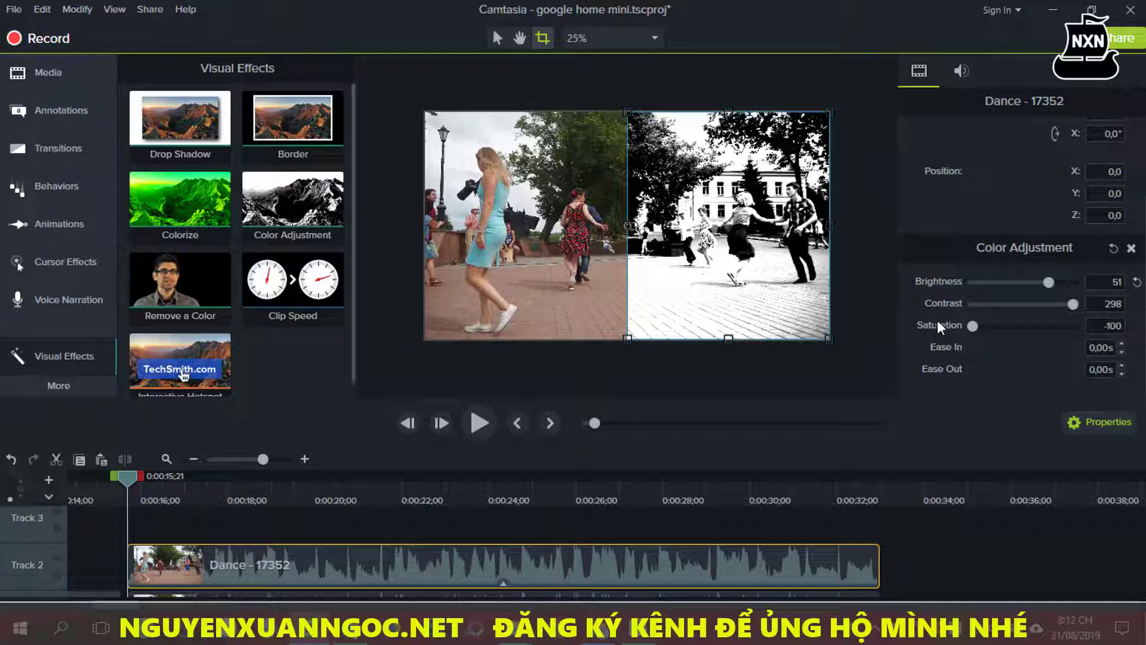
mouse_move(1074, 303)
left_mouse_down()
mouse_move(1028, 313)
mouse_move(1080, 305)
mouse_move(1068, 311)
left_mouse_up()
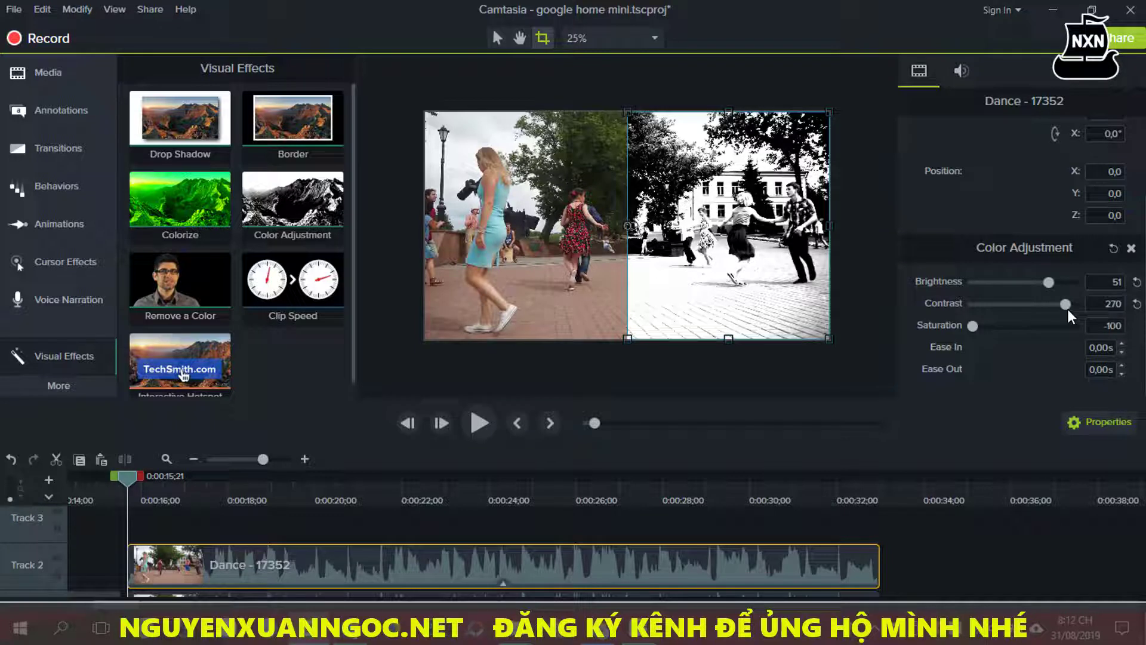
left_click_drag(1065, 306, 1063, 306)
left_click_drag(977, 325, 1003, 332)
left_click_drag(992, 327, 1001, 327)
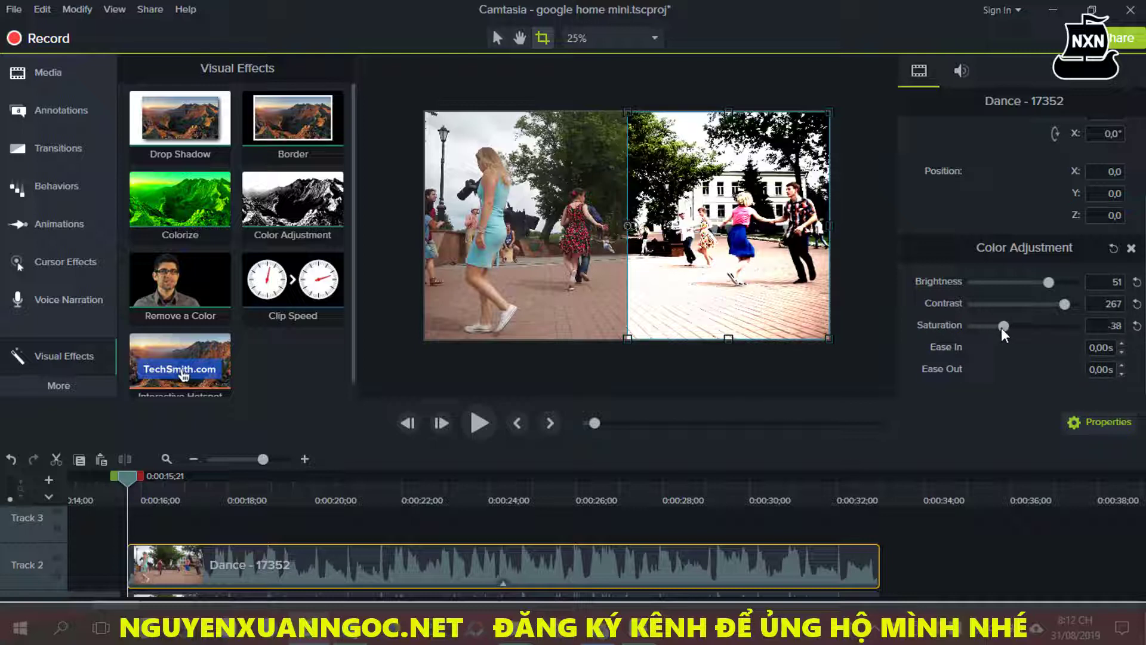
Deselect the clip and play back the timeline from 0:00:15;21 to preview the split-screen color adjustment.
left_click(765, 372)
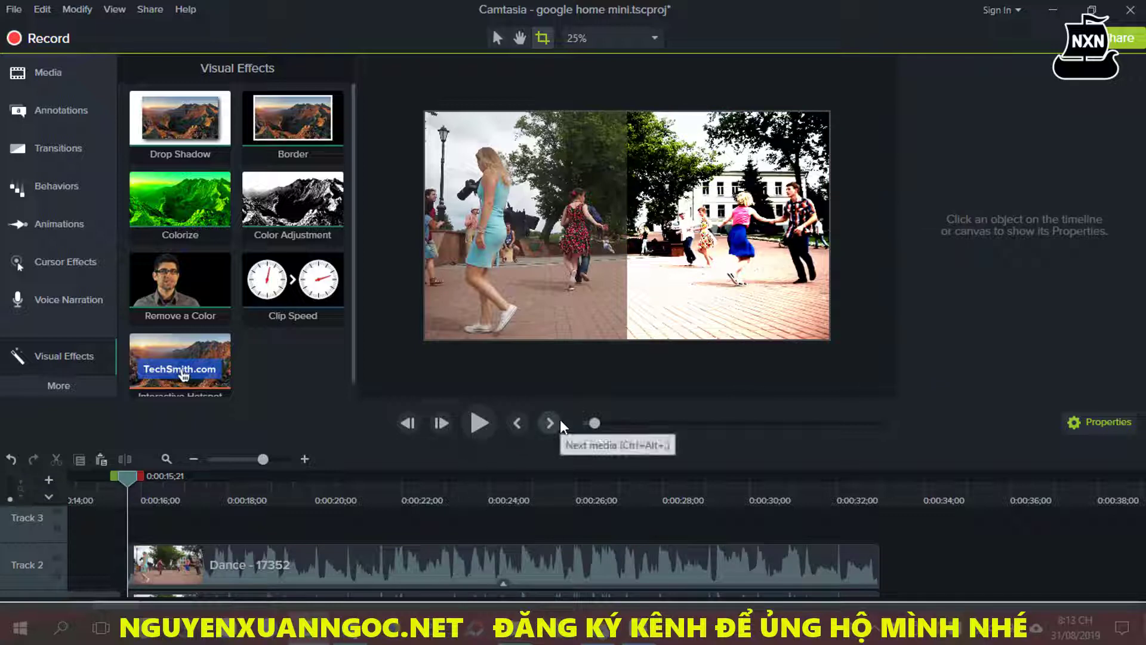
left_click(482, 423)
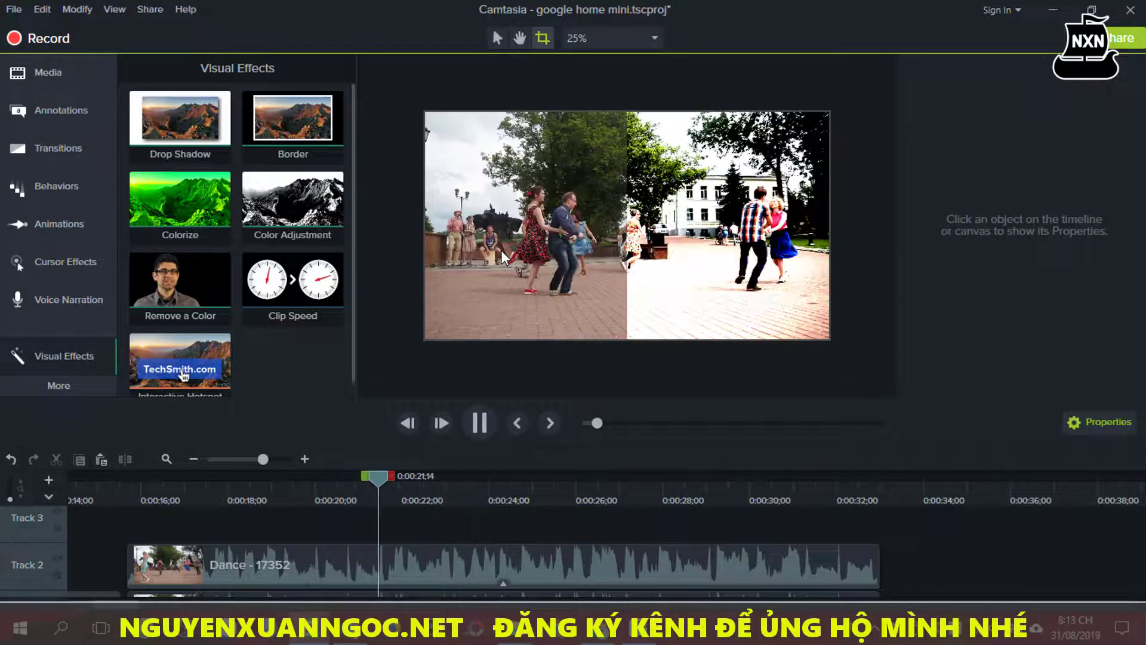
left_click(479, 424)
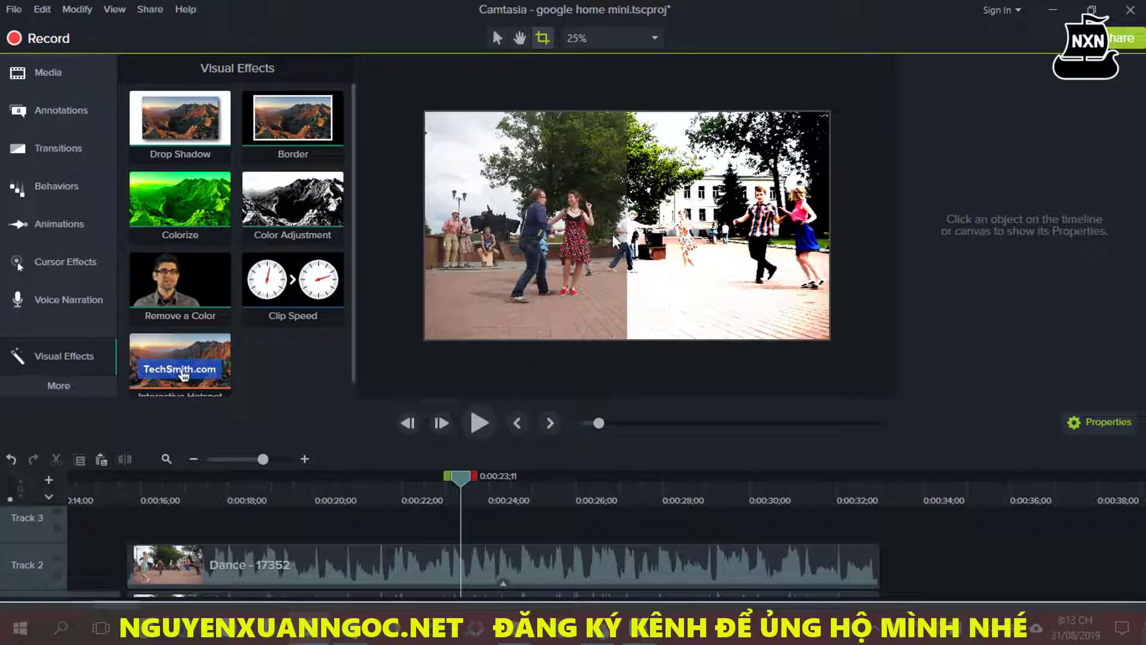
Extend the Track 2 clip's crop leftward so its left edge sits about one third across the canvas width.
left_click(502, 564)
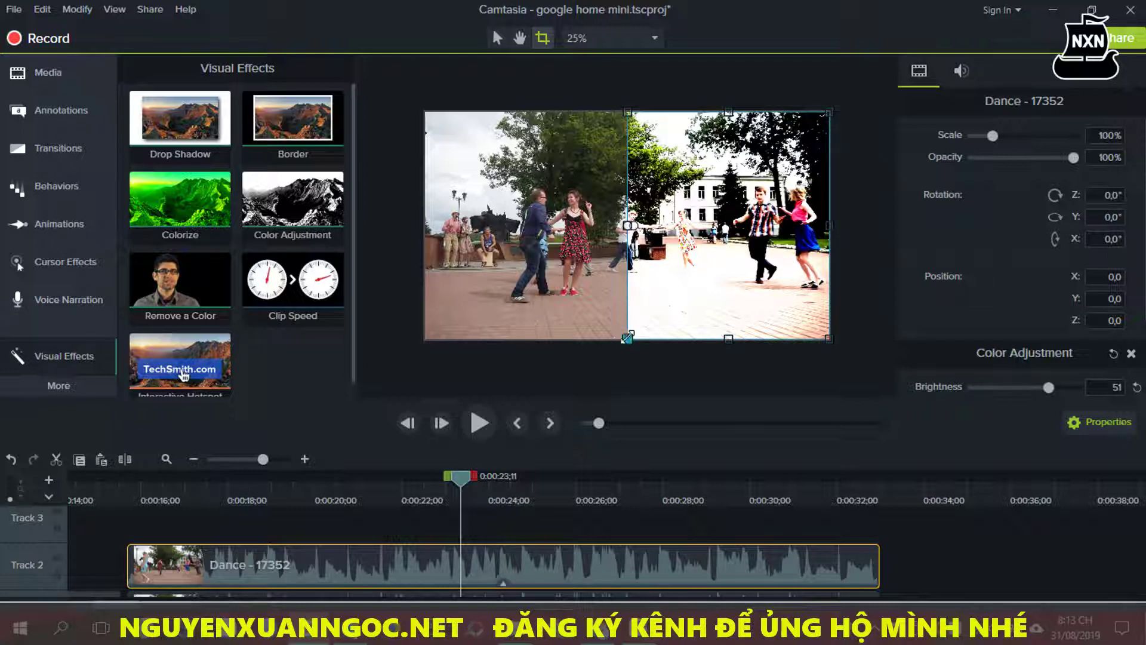
left_click_drag(629, 338, 557, 341)
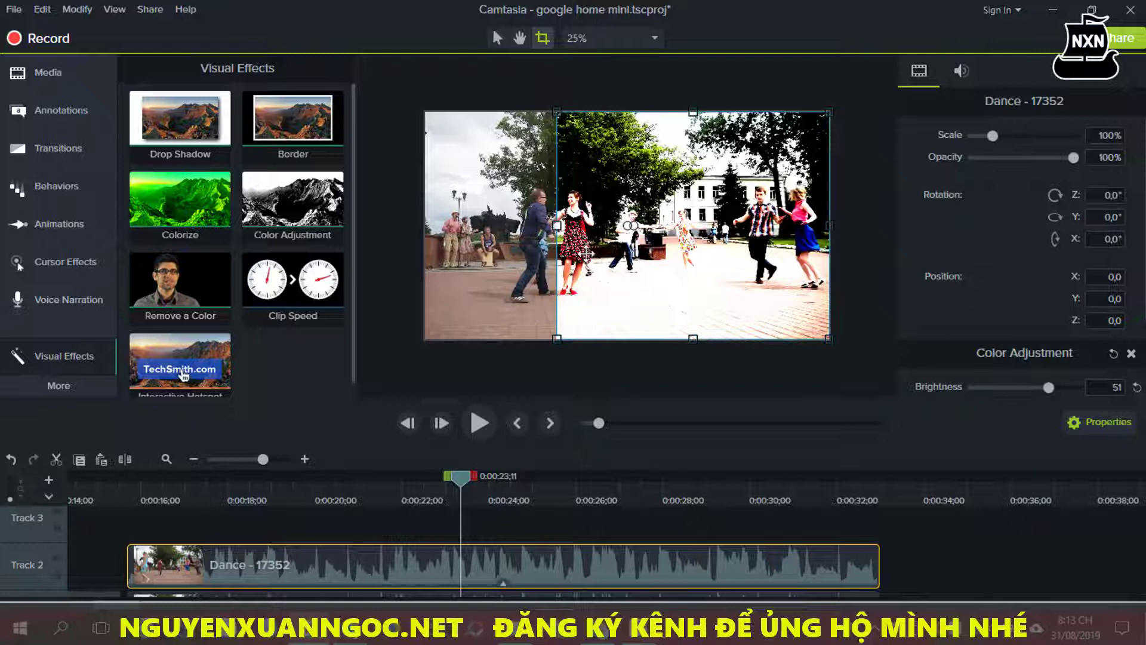
mouse_move(557, 225)
left_mouse_down()
mouse_move(466, 233)
mouse_move(556, 239)
left_mouse_up()
Play back the timeline from about 0:00:18 to review the moved split line, ending with the clip deselected.
left_click_drag(463, 476, 251, 510)
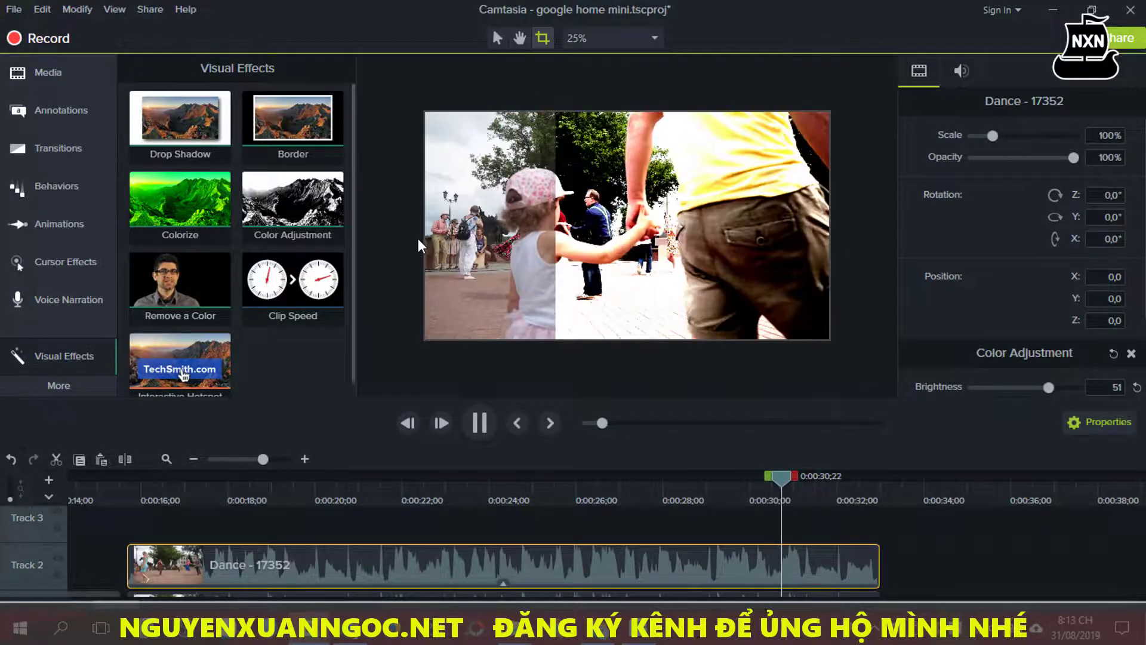
left_click(482, 422)
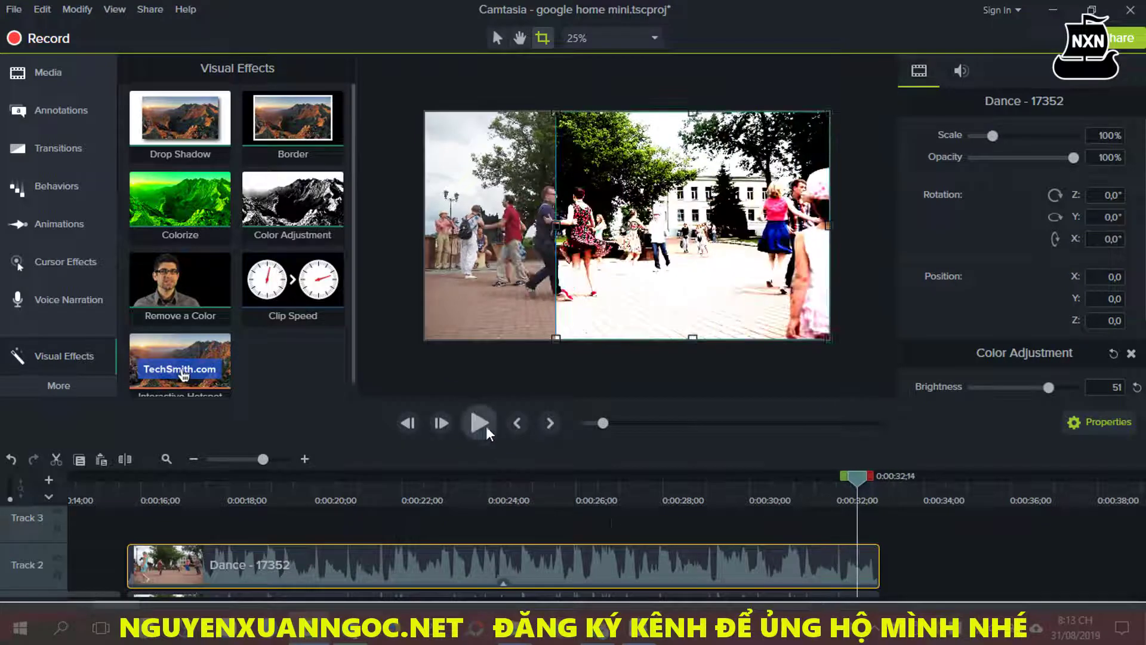
left_click(573, 532)
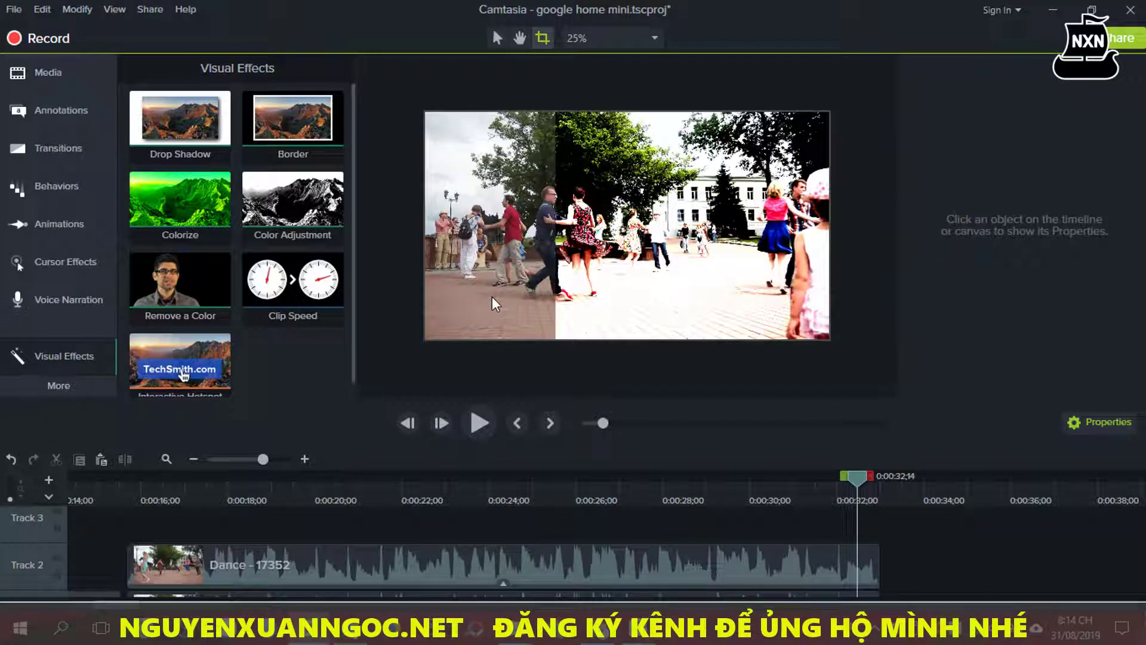
left_click(488, 568)
left_click(474, 515)
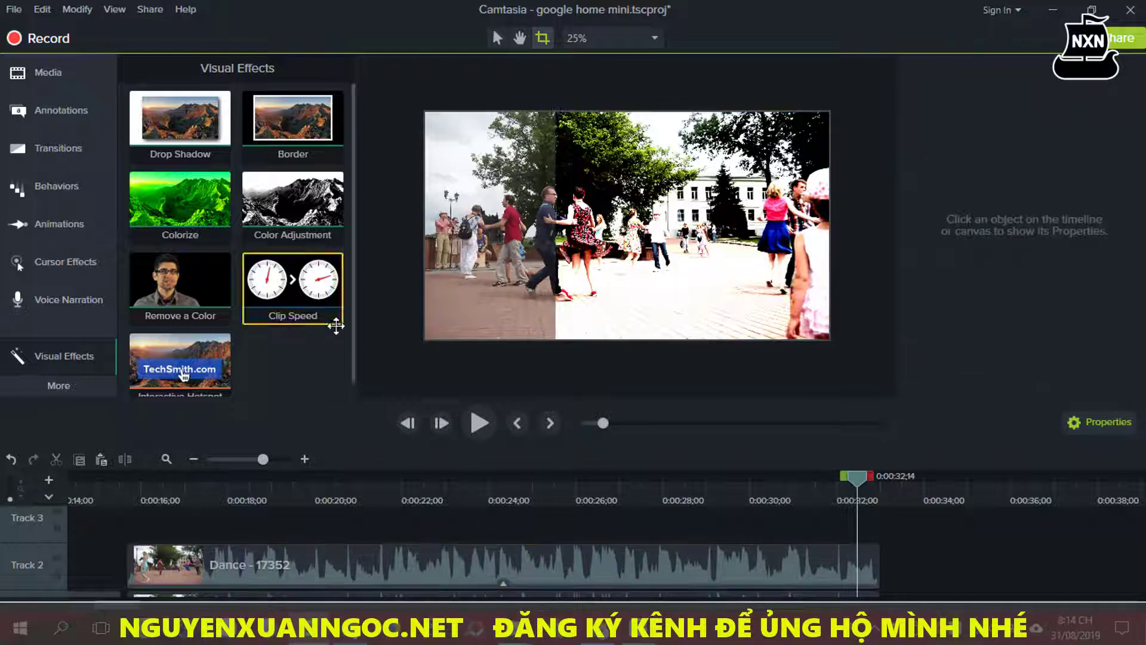
Add a third copy of Dance - 17352 at 0:00:15;21 and place it on Track 3 directly above the other copies.
left_click(33, 82)
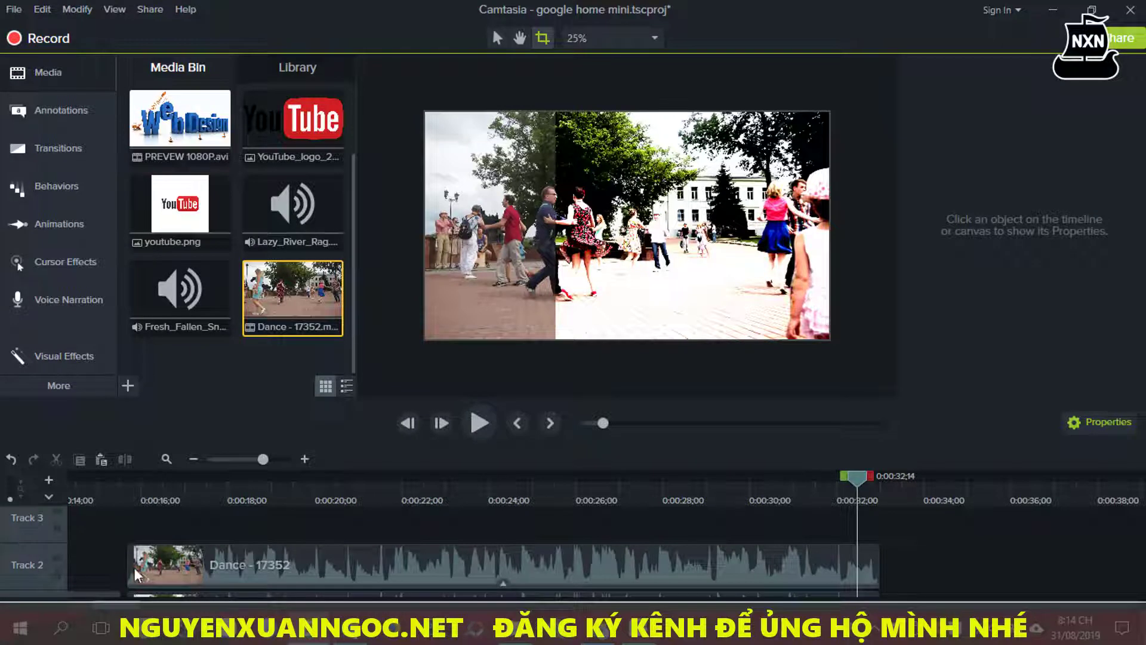
scroll(135, 569, "down", 2)
scroll(164, 561, "up", 4)
scroll(178, 551, "down", 1)
key("Menu")
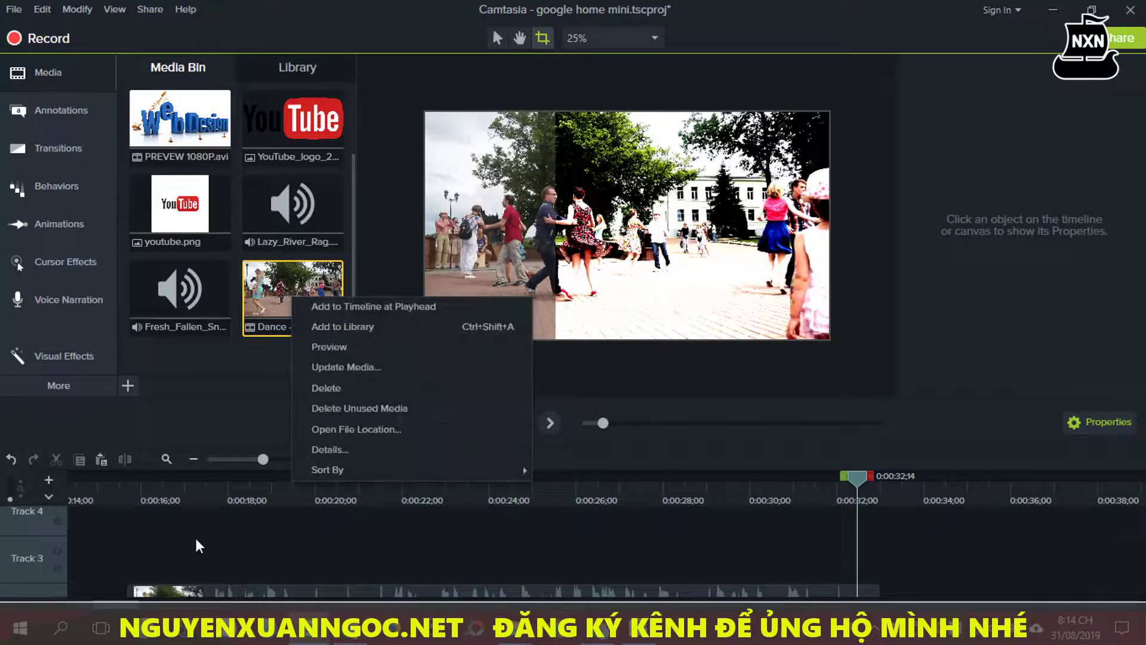
scroll(189, 578, "down", 1)
left_click(185, 562)
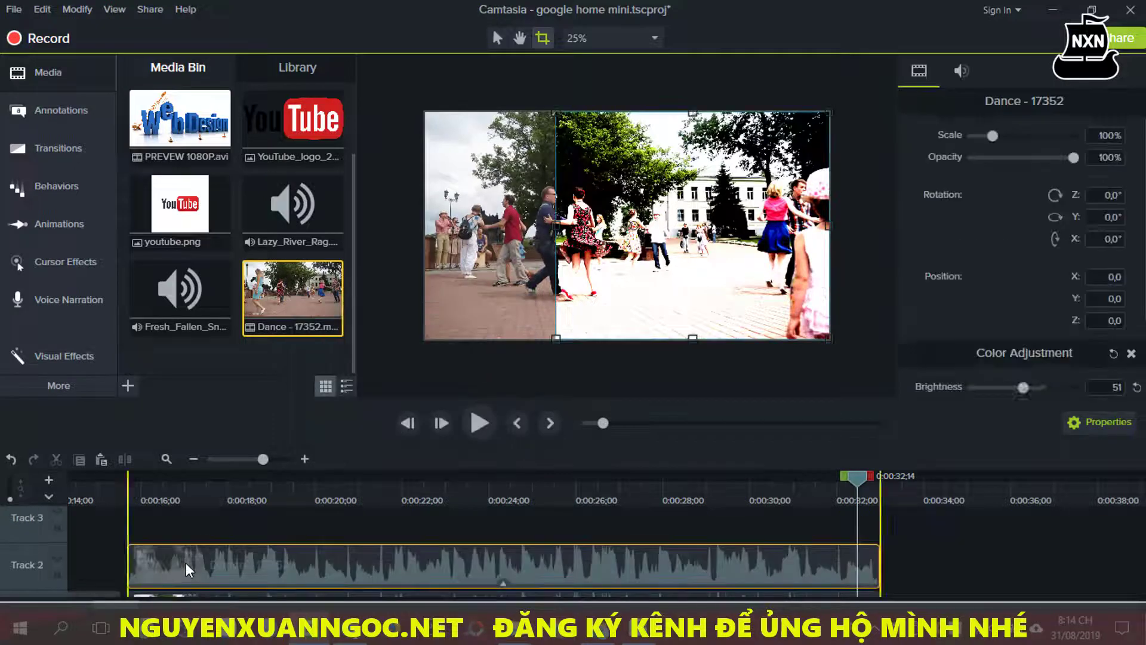
right_click(300, 301)
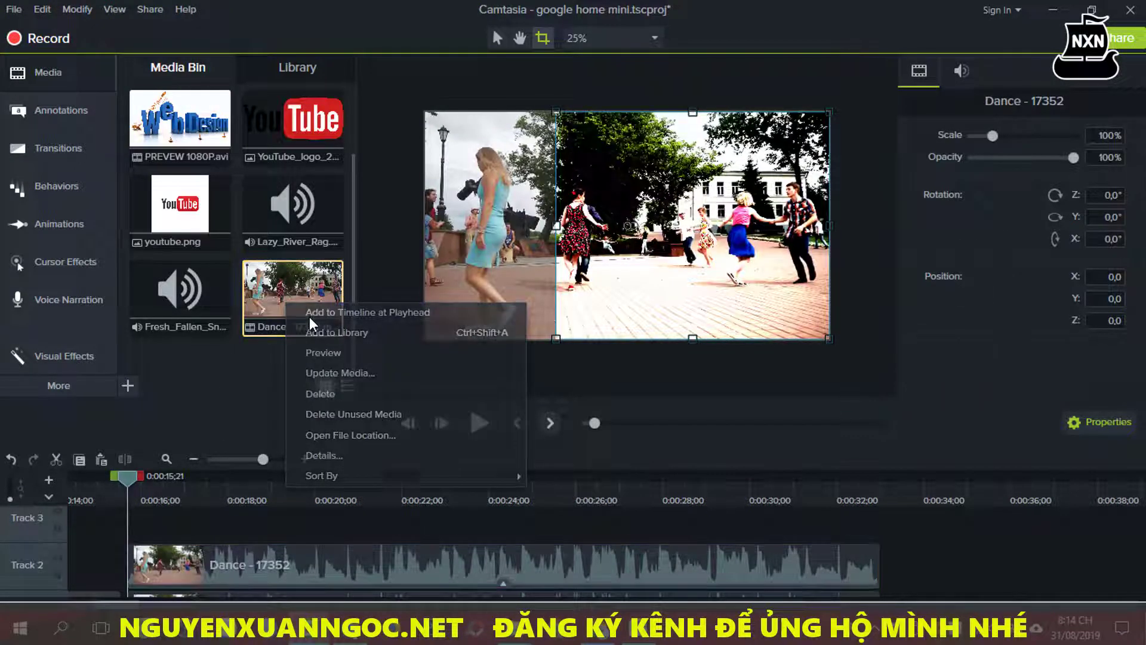
left_click(309, 317)
key("ctrl+z")
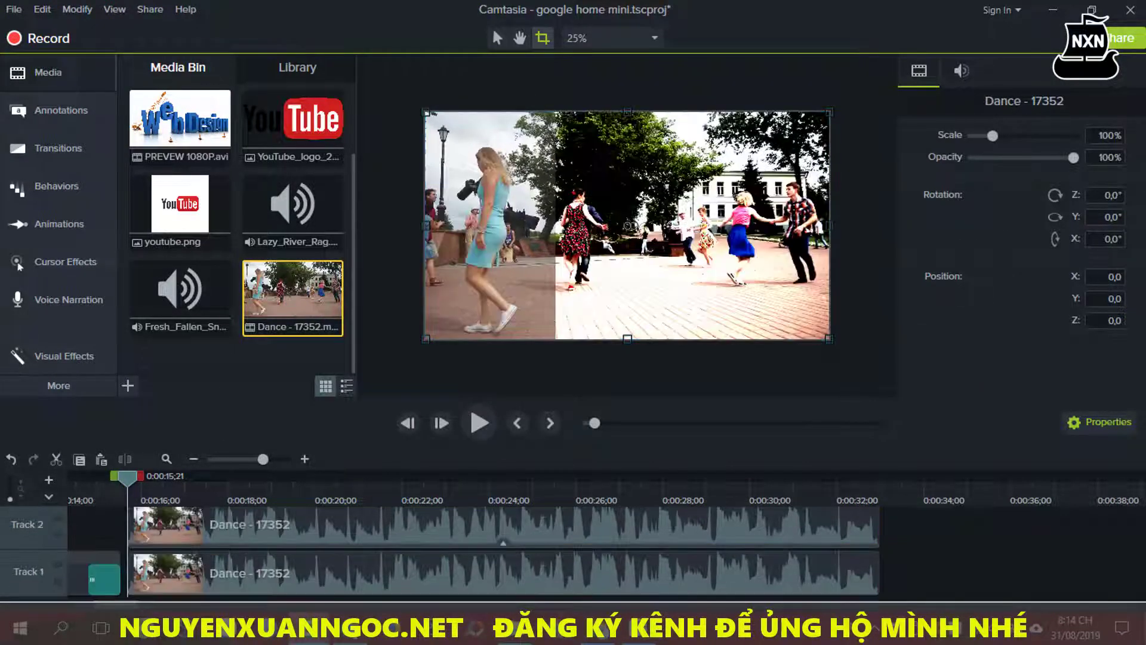
left_click(264, 518)
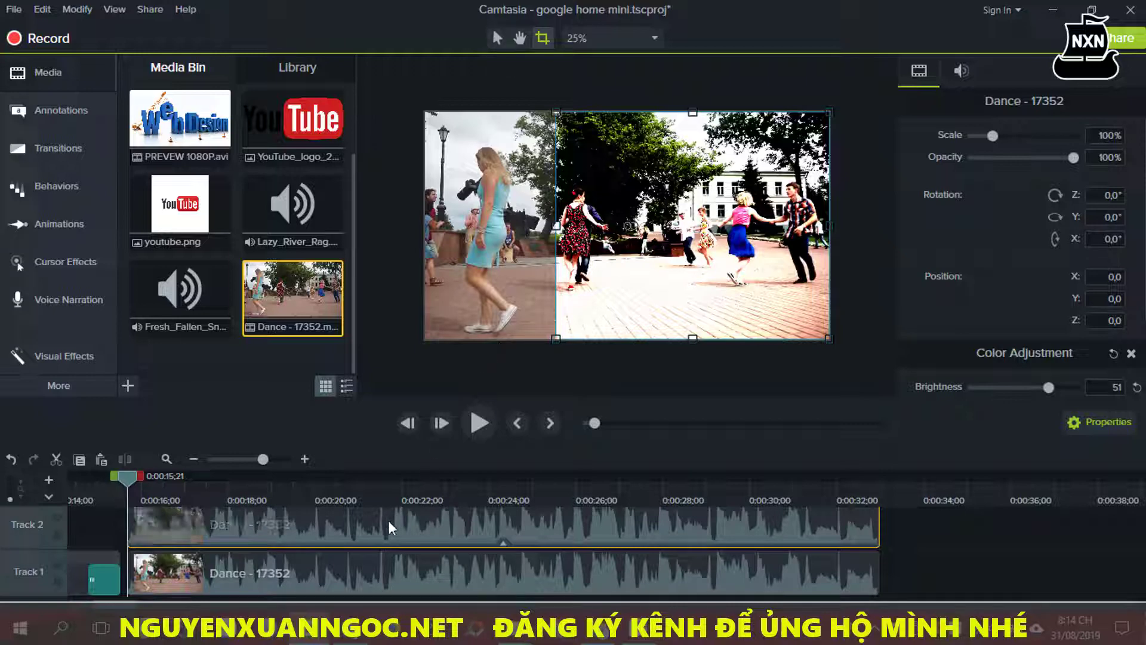
left_click_drag(388, 520, 257, 533)
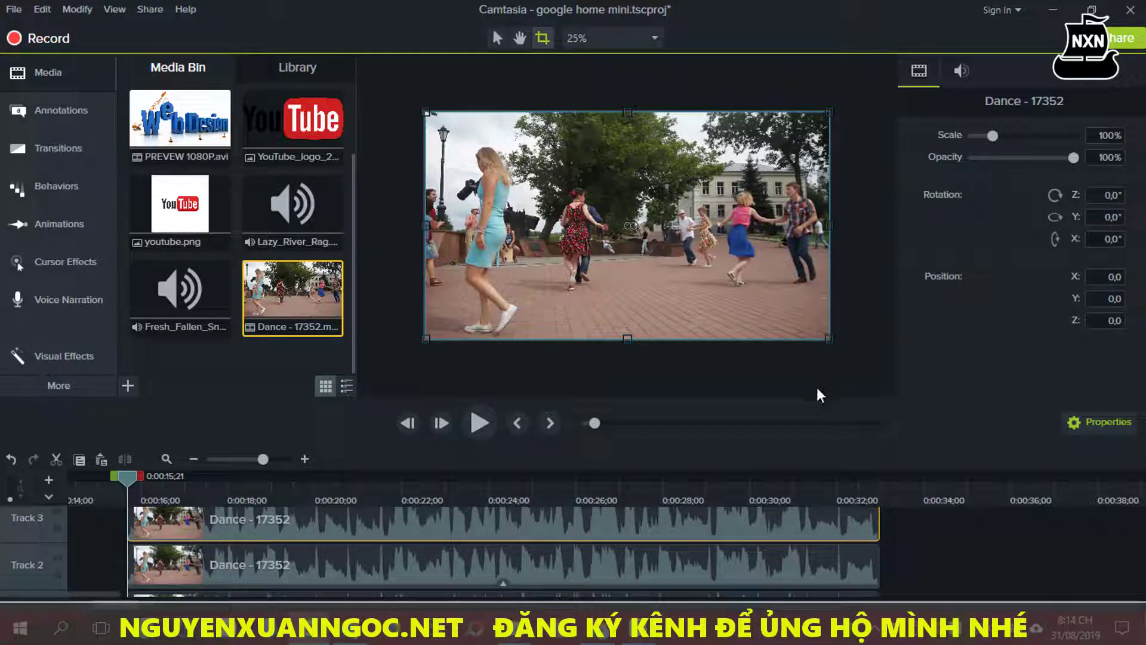
Crop the Track 3 copy to the canvas's upper-left section, ending at mid-height and at the vertical split line.
left_click_drag(828, 339, 601, 216)
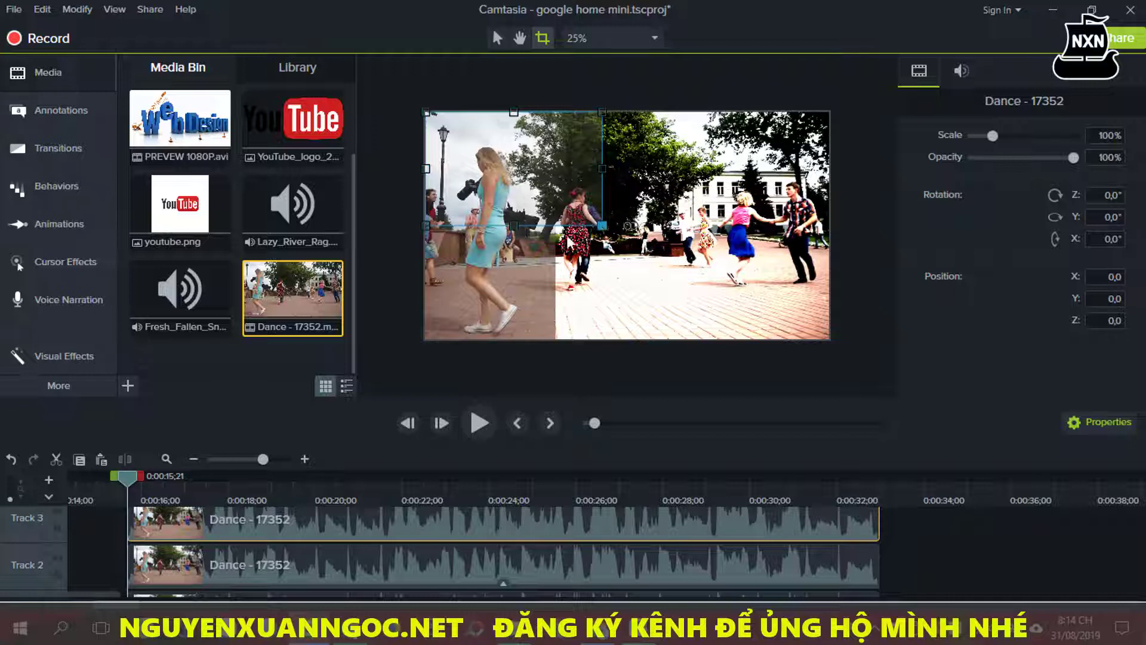
left_click_drag(602, 225, 556, 227)
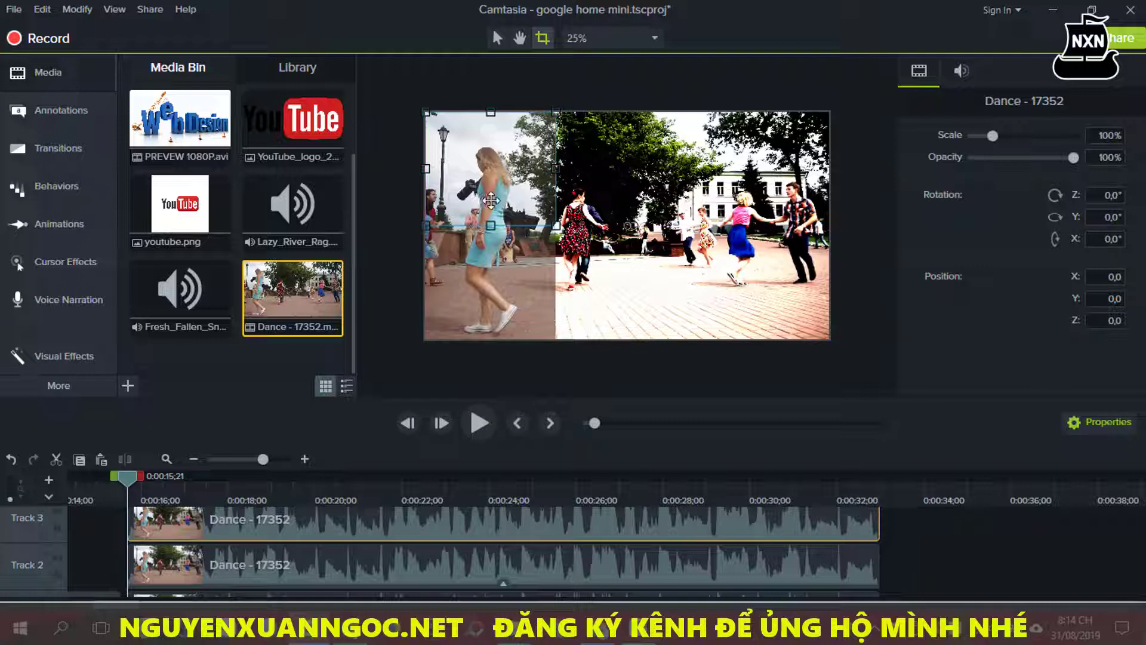
Apply the Colorize visual effect to the cropped dance clip on Track 3.
scroll(363, 524, "up", 1)
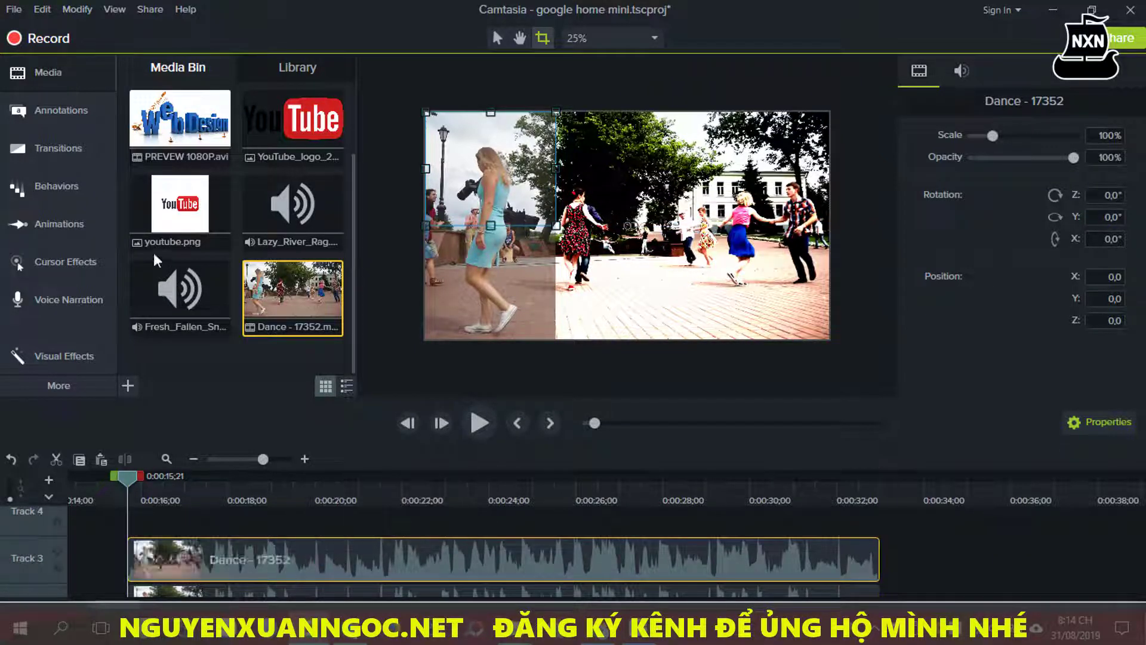
left_click(51, 357)
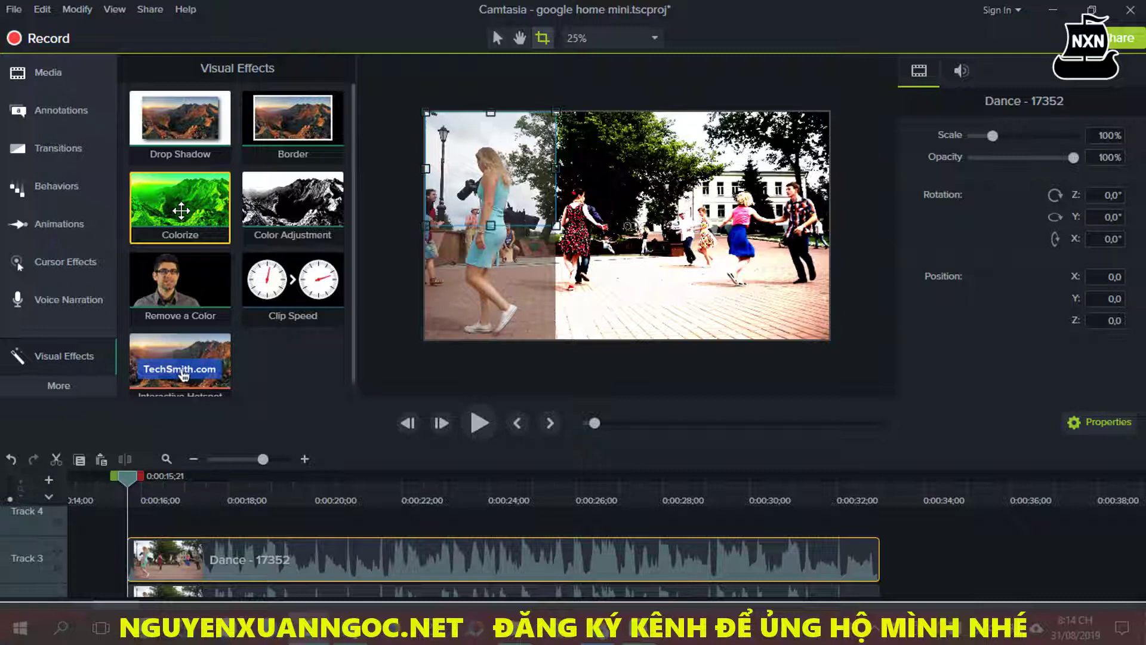
left_click(220, 231)
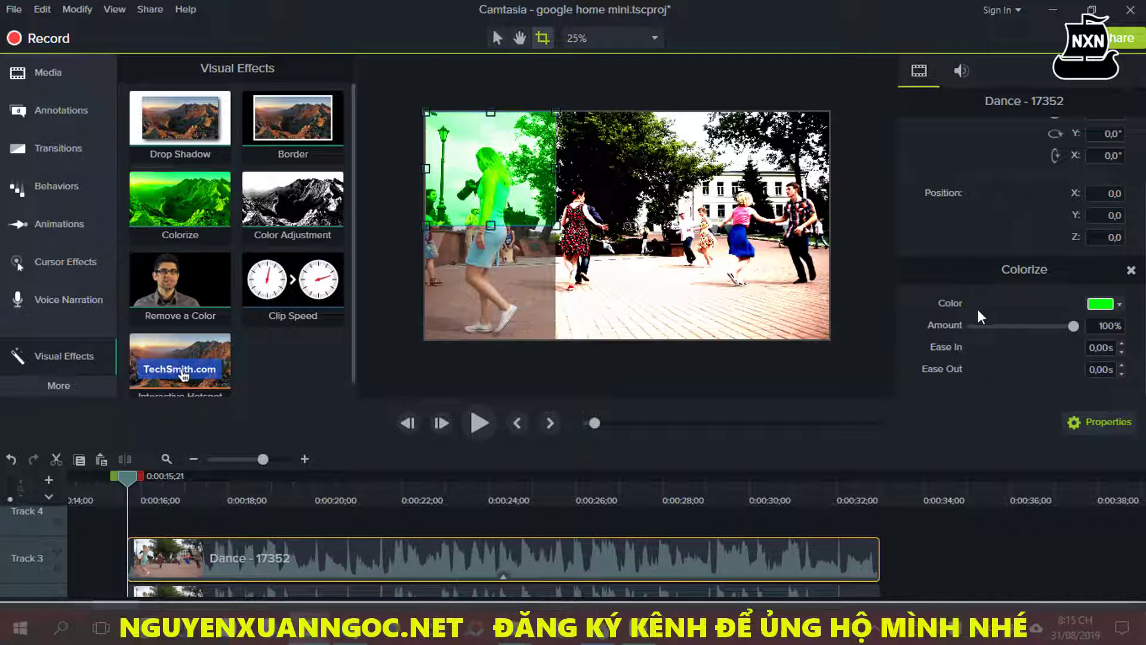
Set the Track 3 clip's Colorize color to light green #50D150 and lower the effect's amount slightly.
left_click(1120, 305)
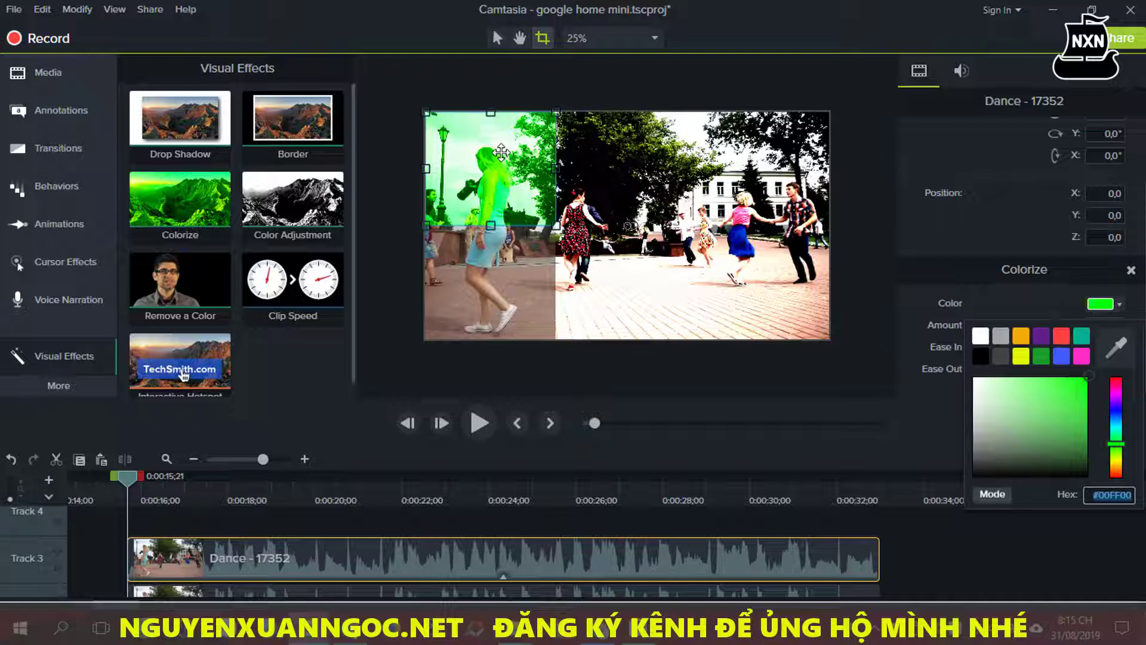
left_click(1045, 397)
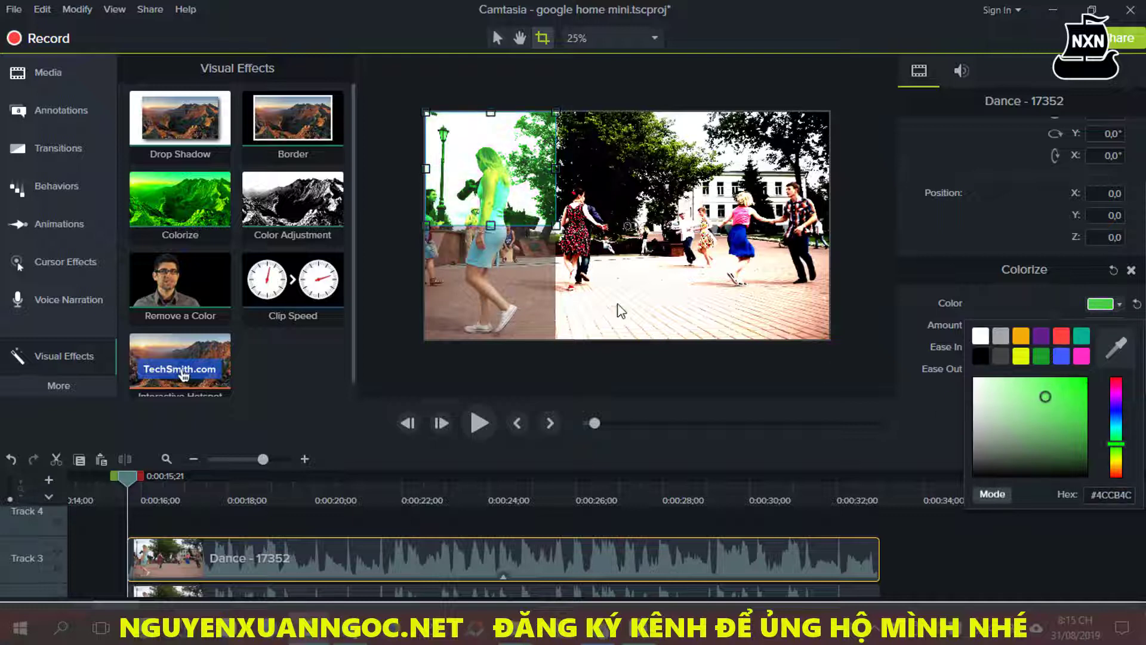
left_click(1026, 419)
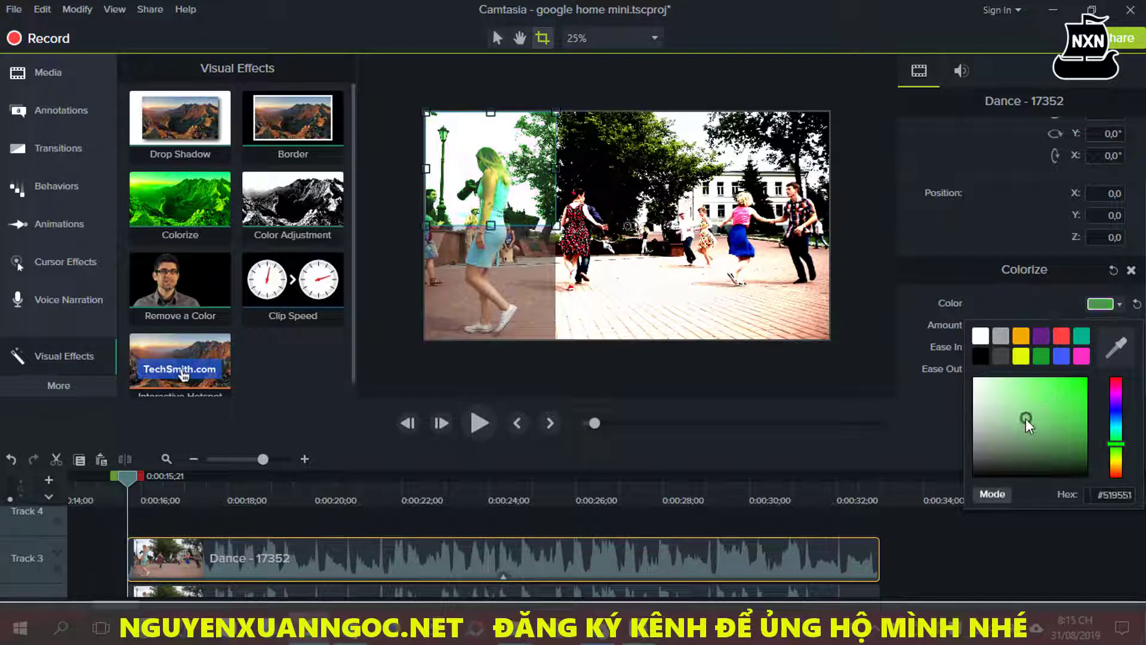
left_click(1045, 395)
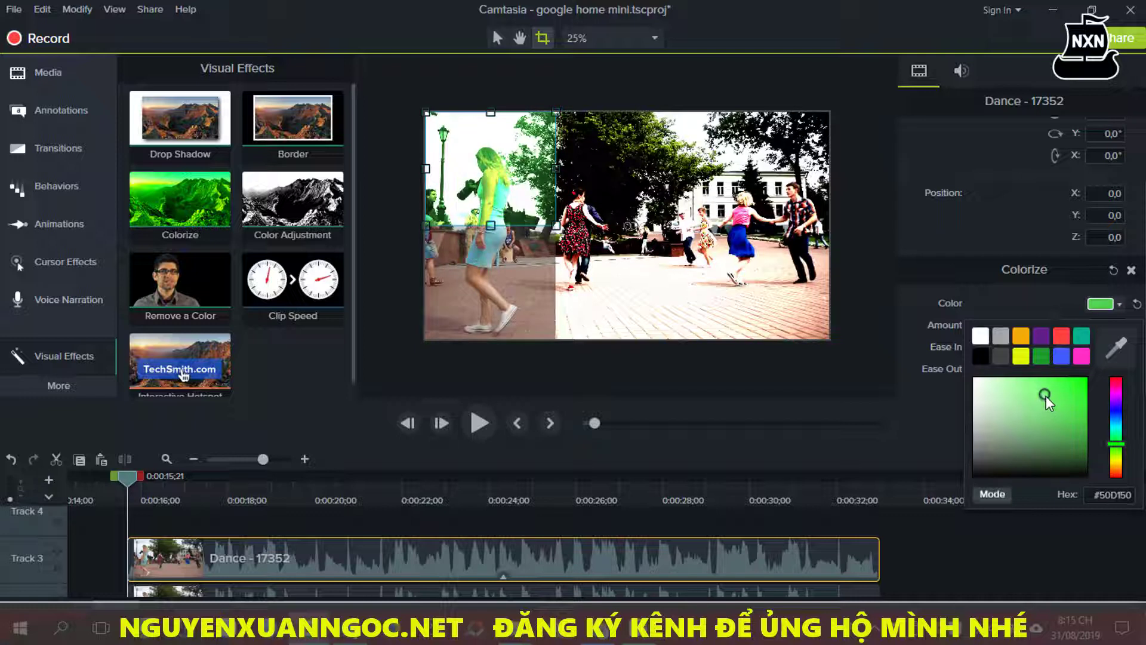
left_click(994, 304)
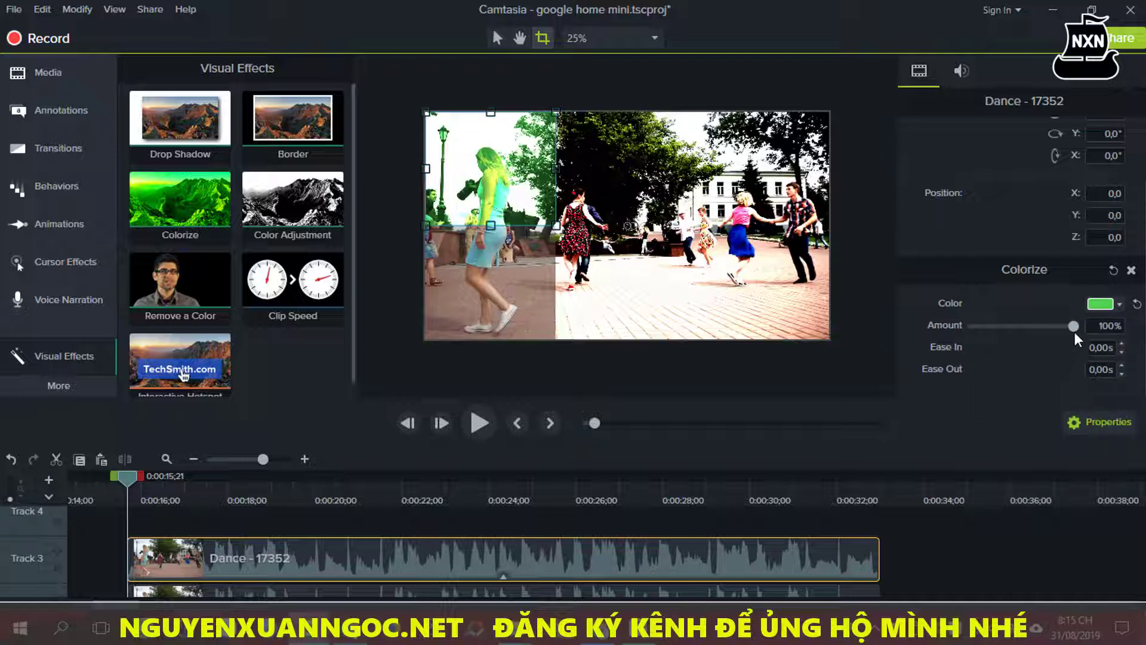
mouse_move(1073, 329)
left_mouse_down()
mouse_move(1023, 330)
mouse_move(1052, 336)
left_mouse_up()
Deselect the Track 3 clip and play back the timeline from 0:00:15;21 to preview the colorized section.
left_click(627, 368)
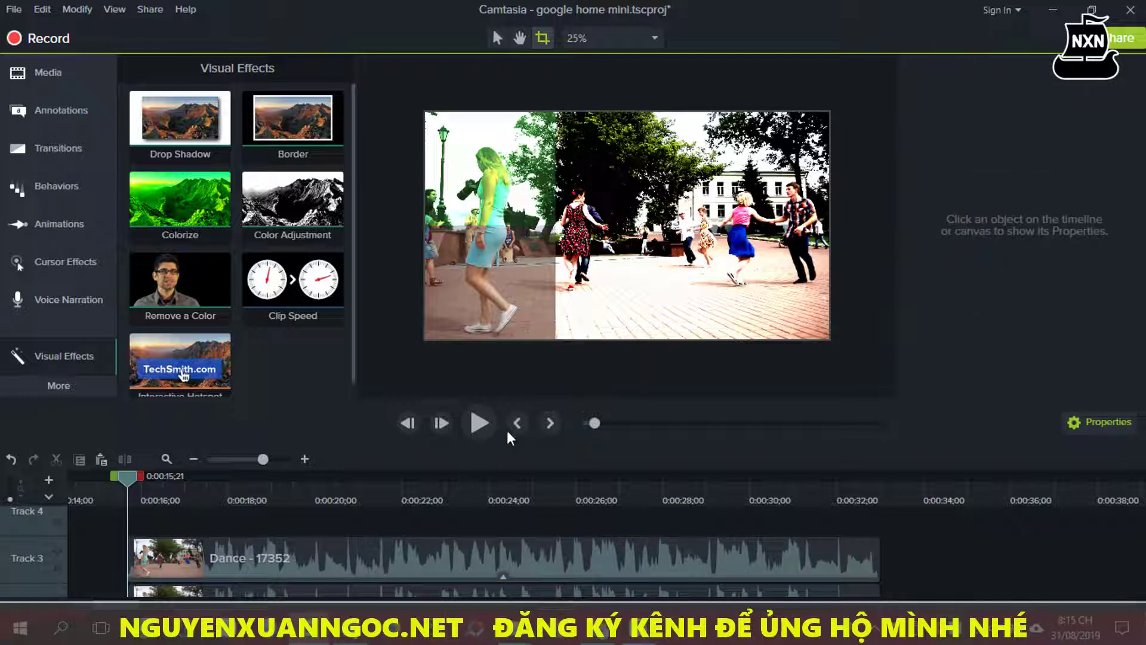
left_click(478, 424)
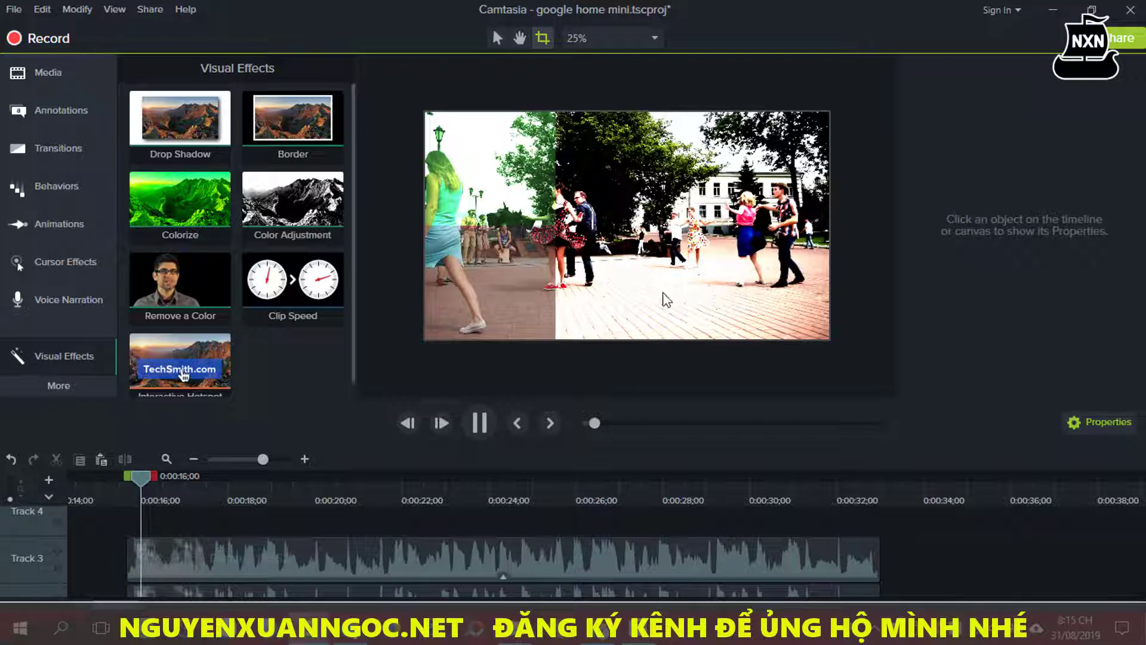
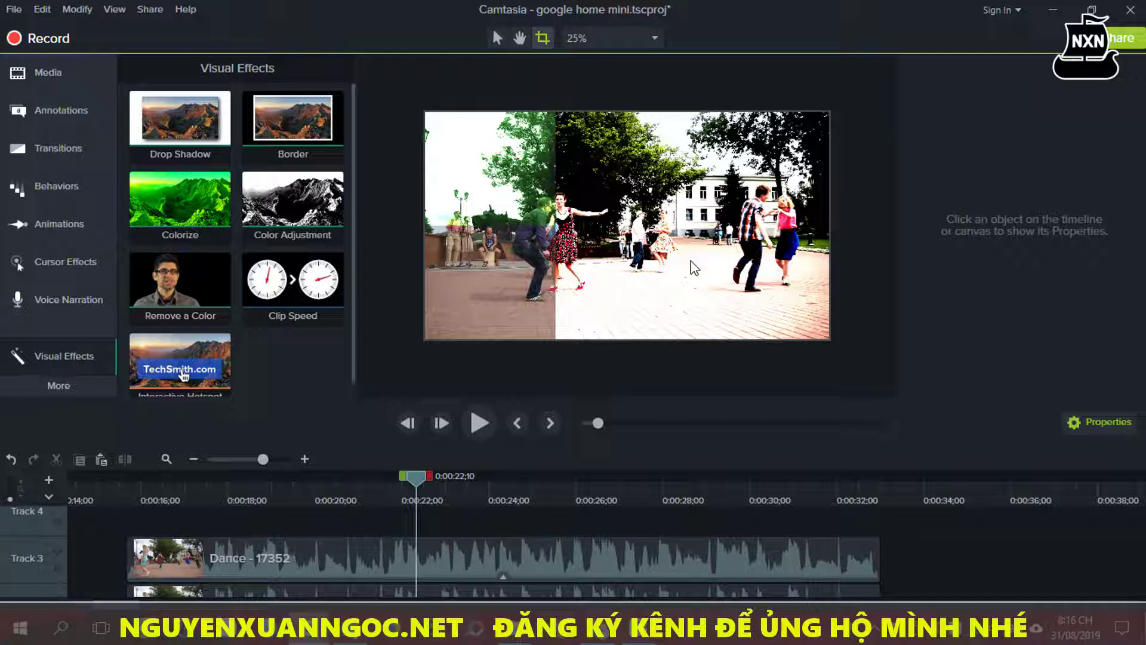
Return the playhead to the Track 3 clip's start and add a fourth copy of Dance - 17352 there.
left_click(549, 568)
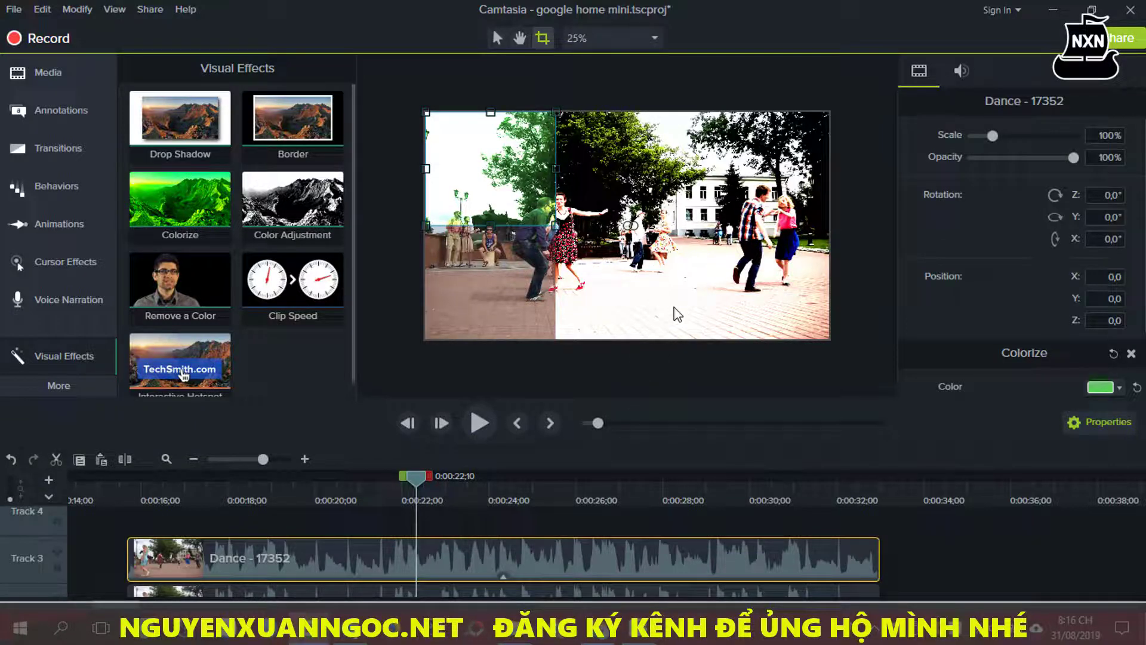
key("ctrl+alt+Left")
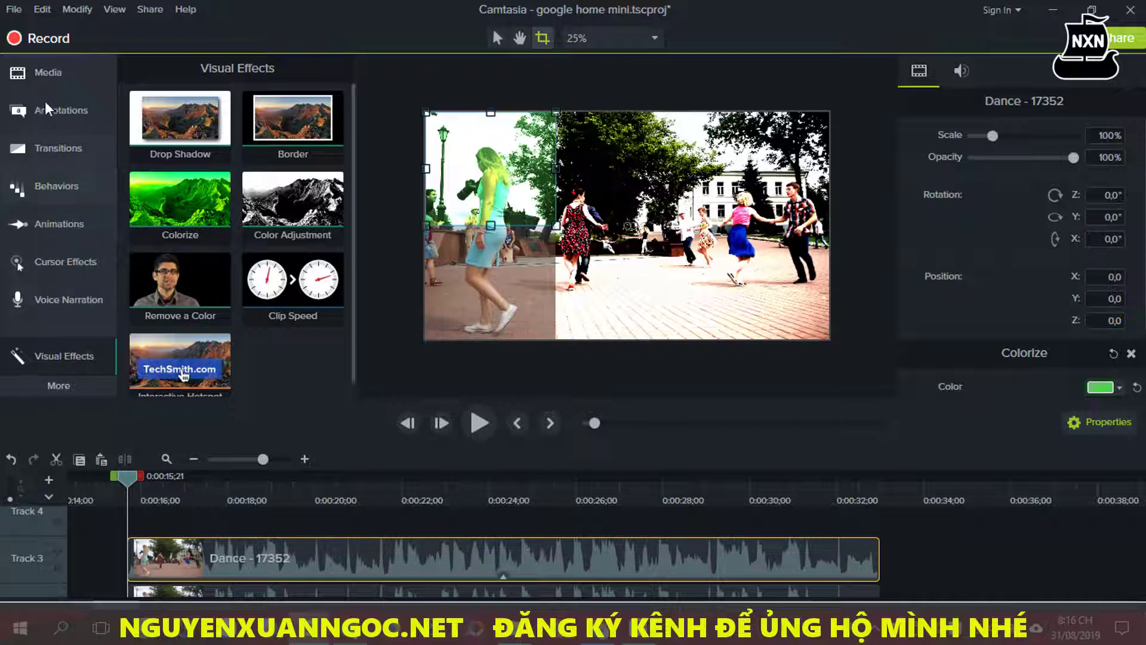
left_click(37, 74)
right_click(296, 297)
left_click(313, 307)
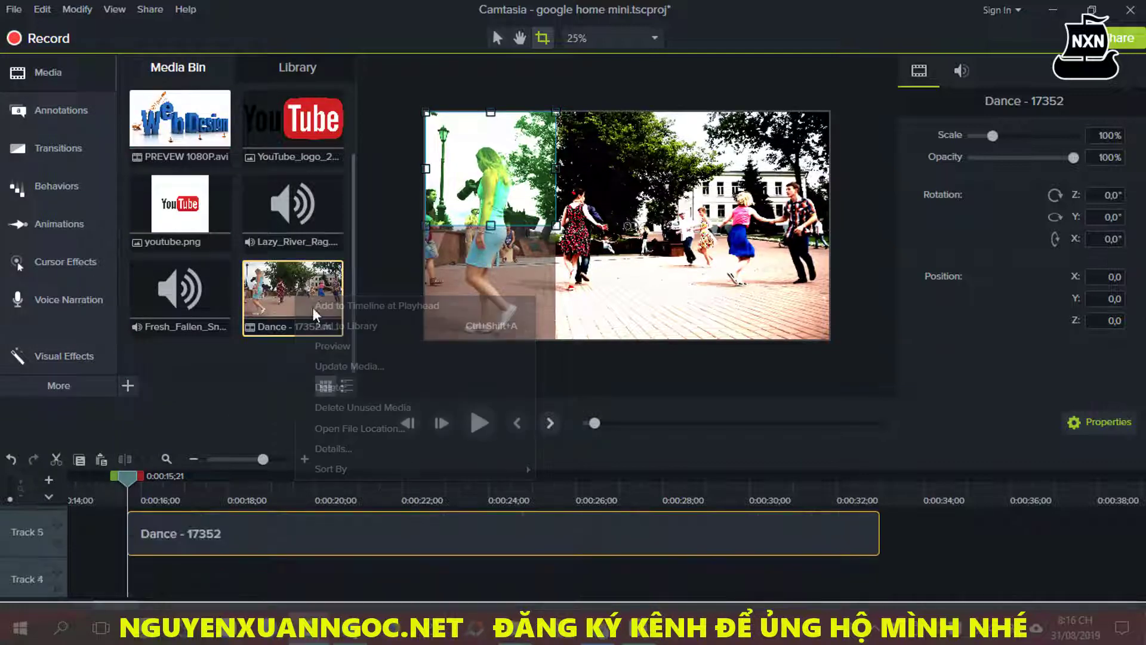
Crop the new Track 4 dance clip to the lower-right part of the frame, starting at the existing vertical split.
scroll(257, 538, "down", 1)
scroll(267, 597, "down", 1)
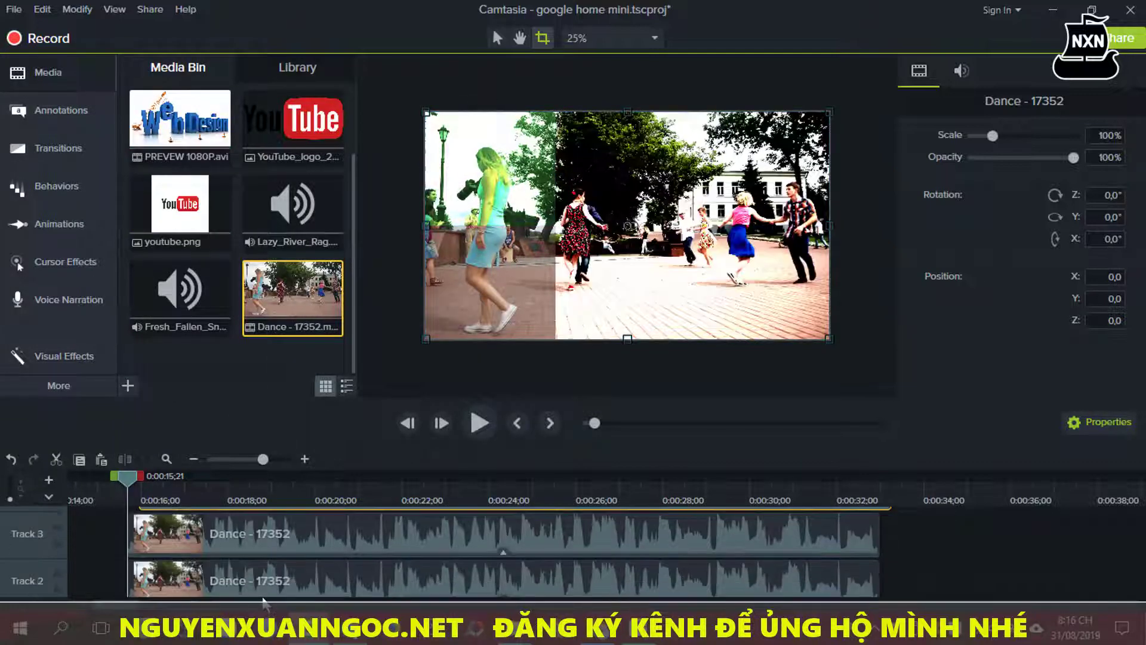
scroll(260, 583, "up", 3)
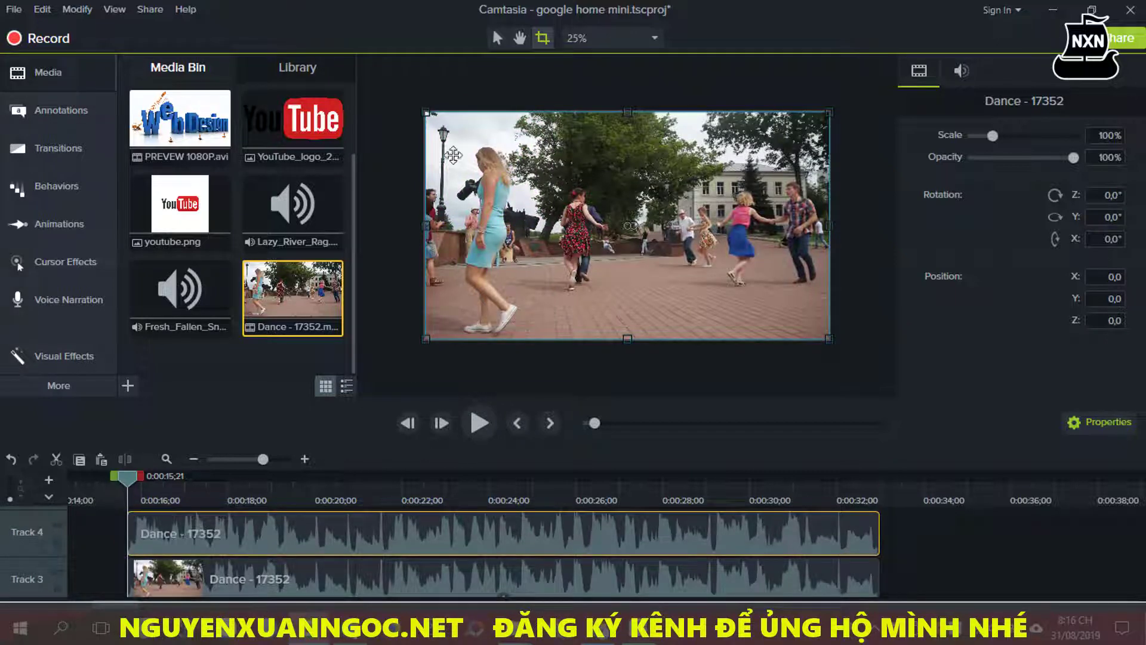
left_click_drag(426, 112, 556, 257)
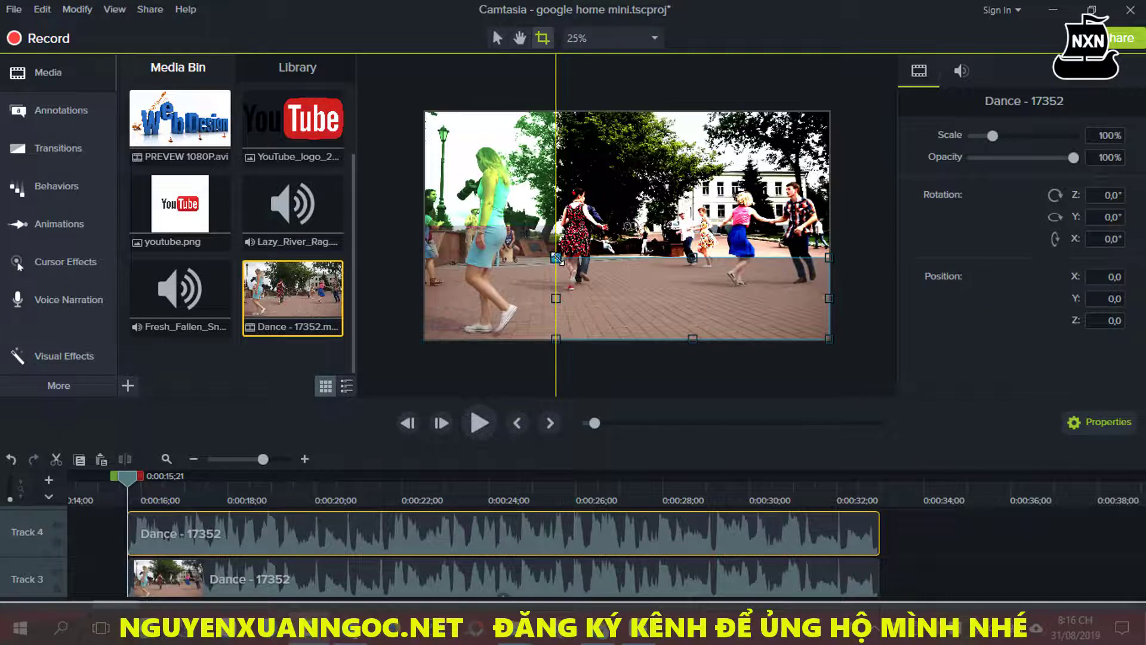
left_click_drag(695, 257, 693, 245)
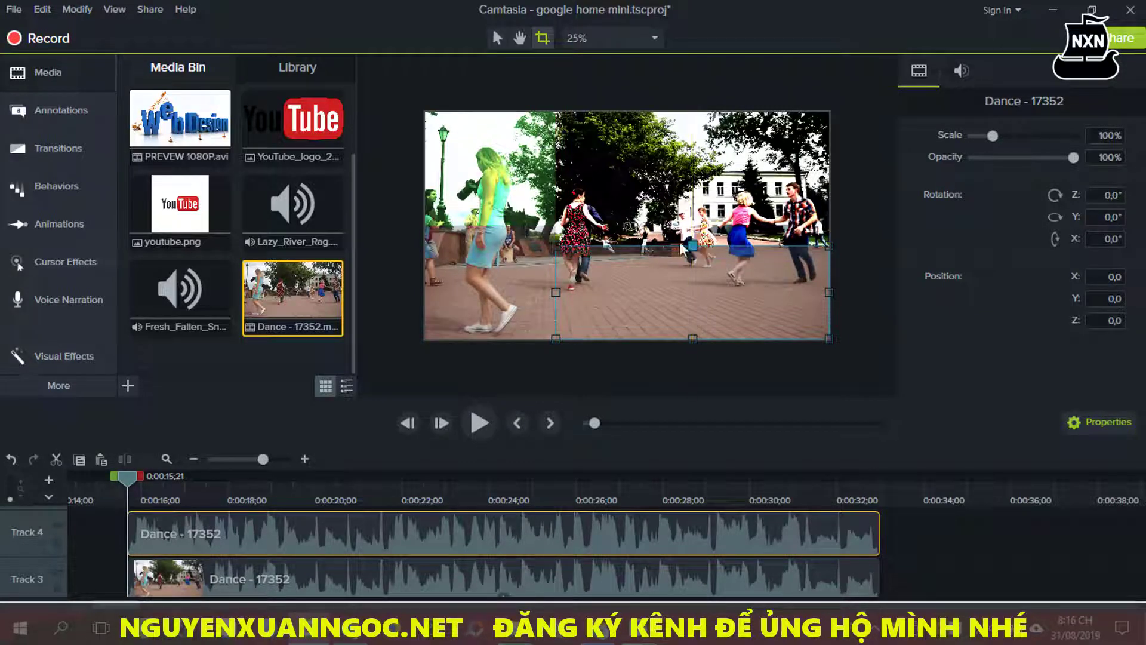
Apply the Color Adjustment visual effect to the cropped Track 4 clip and set its saturation to 70.
left_click(59, 357)
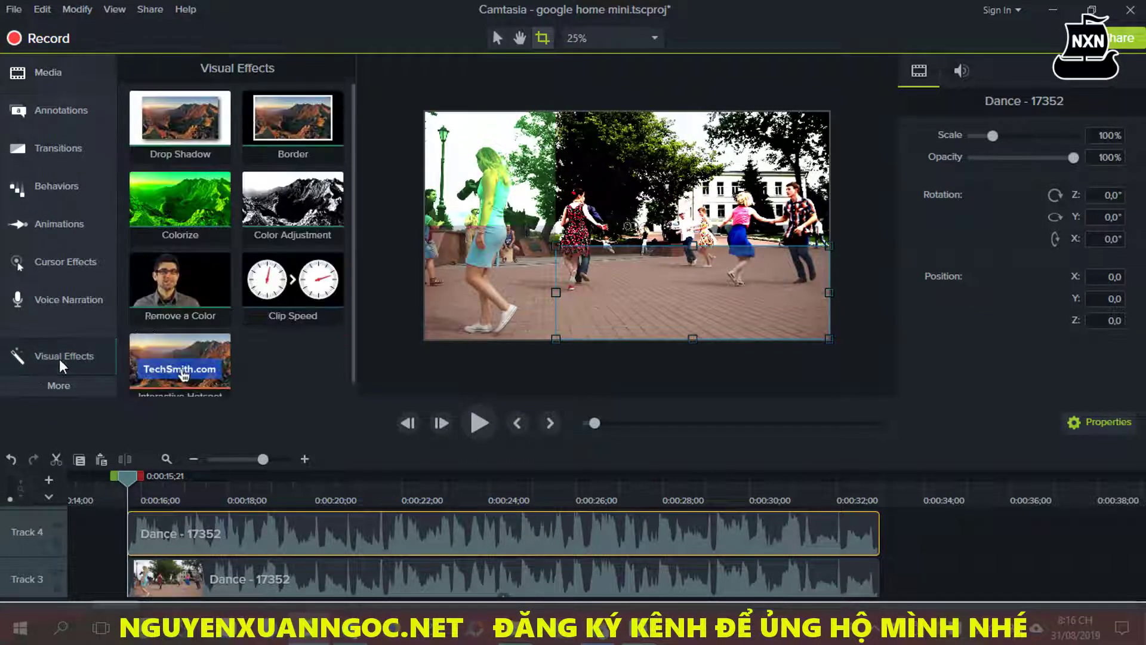
right_click(300, 214)
left_click(345, 231)
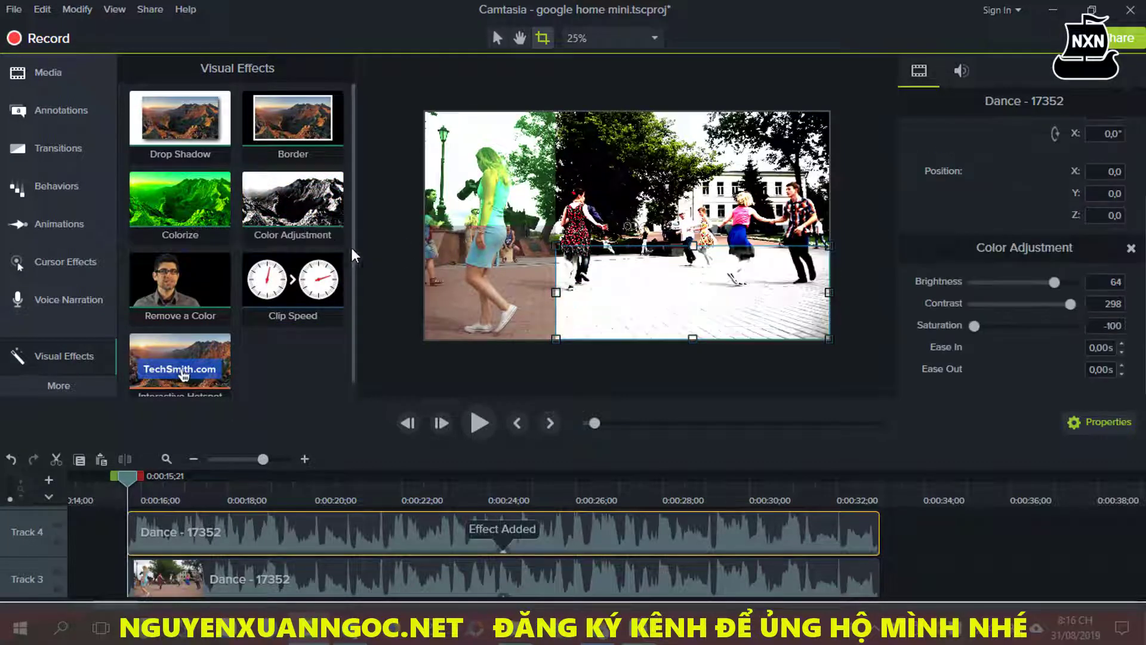
left_click_drag(975, 326, 1060, 326)
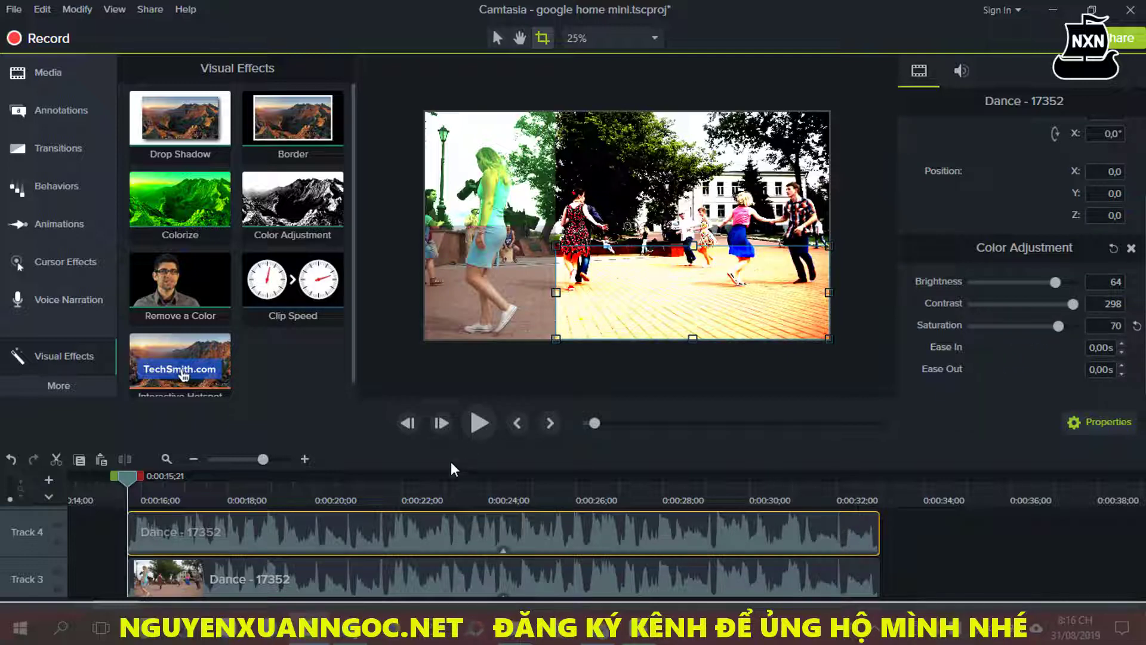
Preview briefly, set the Track 4 clip's contrast to 245, and extend its crop upward to about the frame's mid-height.
left_click(479, 423)
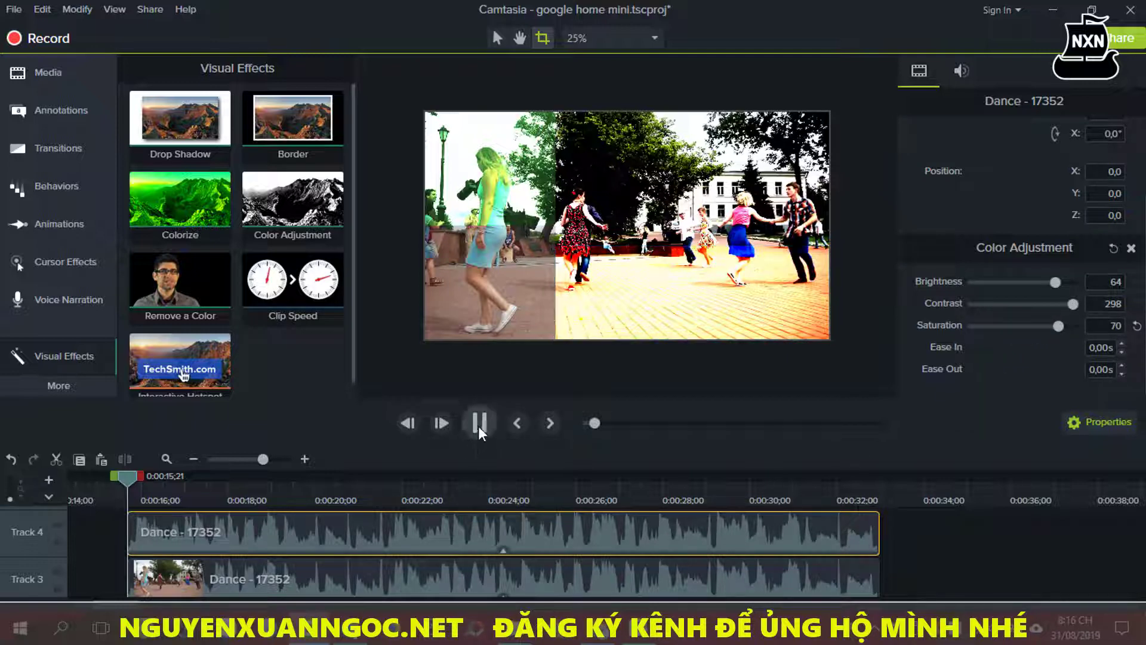
left_click(707, 280)
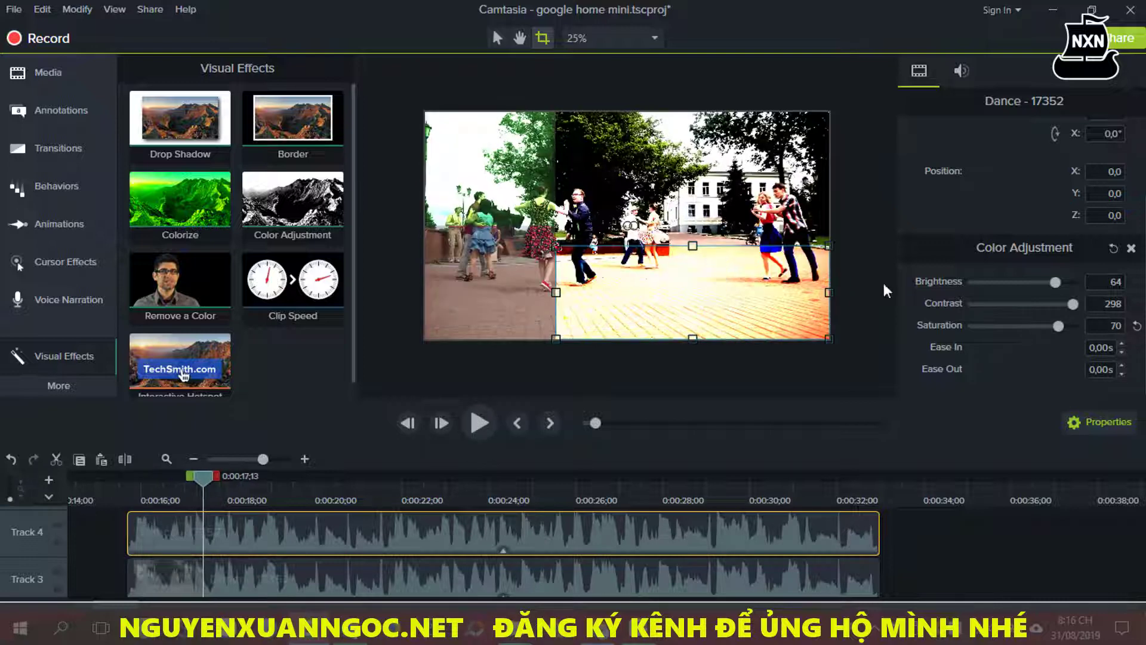
left_click_drag(1060, 325, 1022, 332)
left_click_drag(1073, 304, 1057, 325)
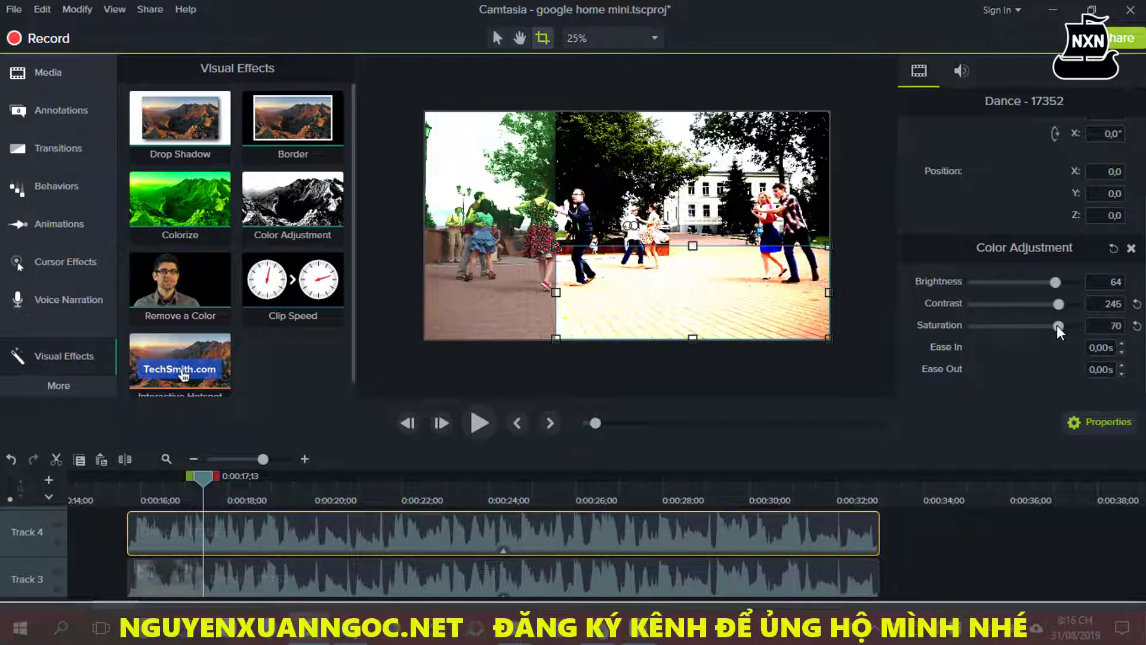
left_click_drag(693, 245, 693, 225)
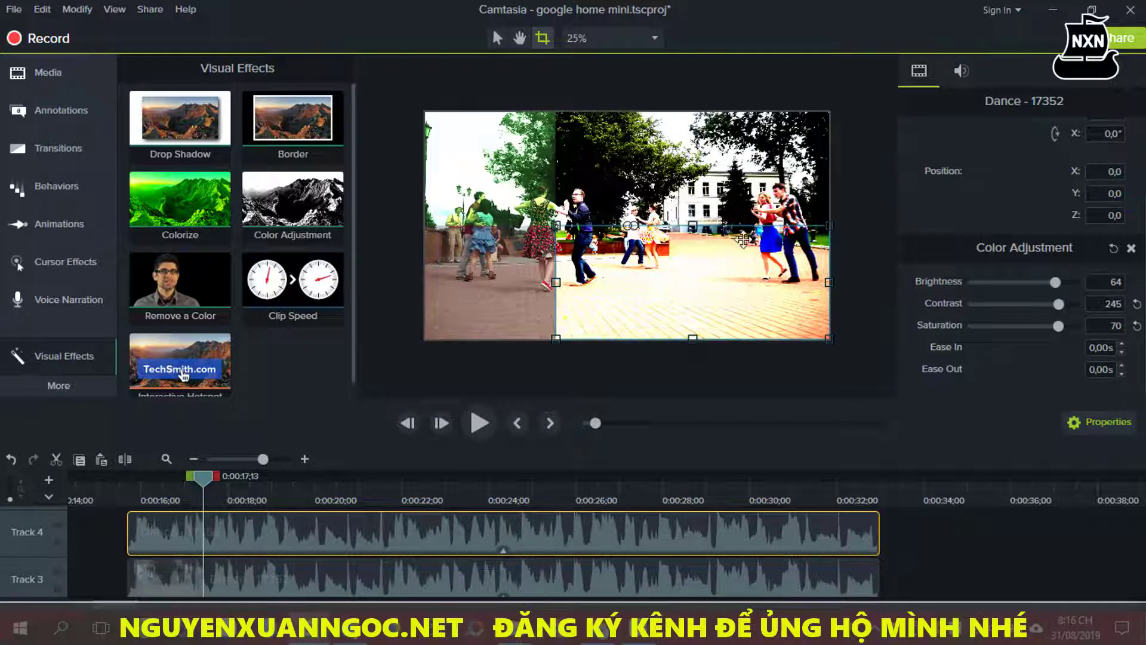
Play back the composition from 0:00:15;21 to check all the color sections, stopping near 0:00:28;01.
left_click(320, 540)
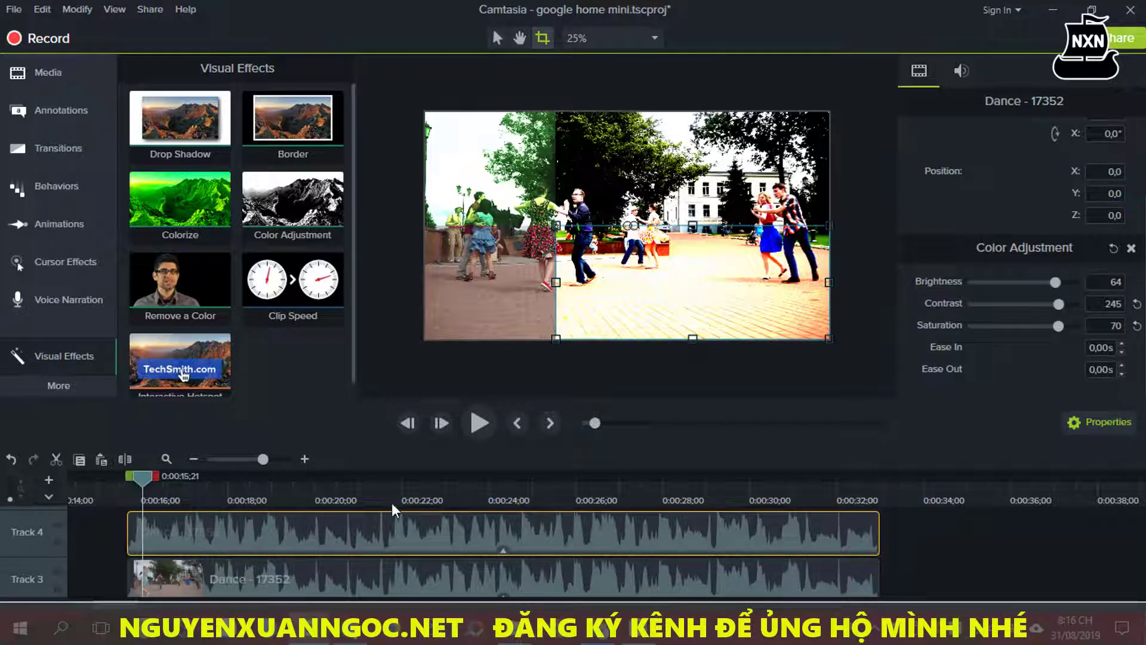
left_click(478, 425)
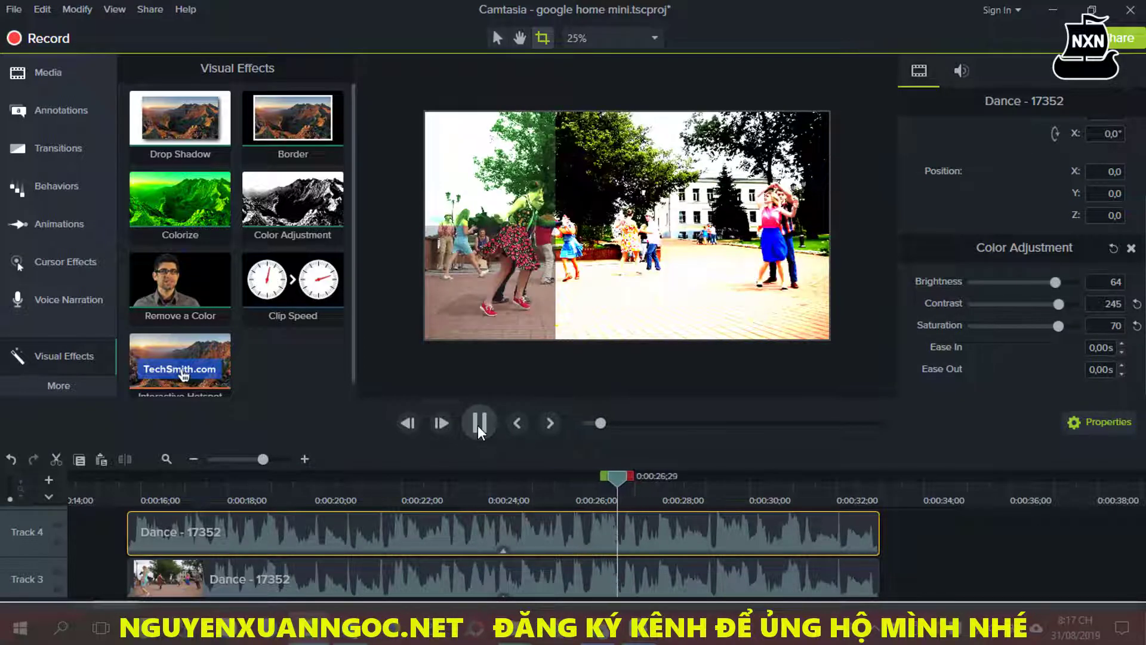
left_click(478, 425)
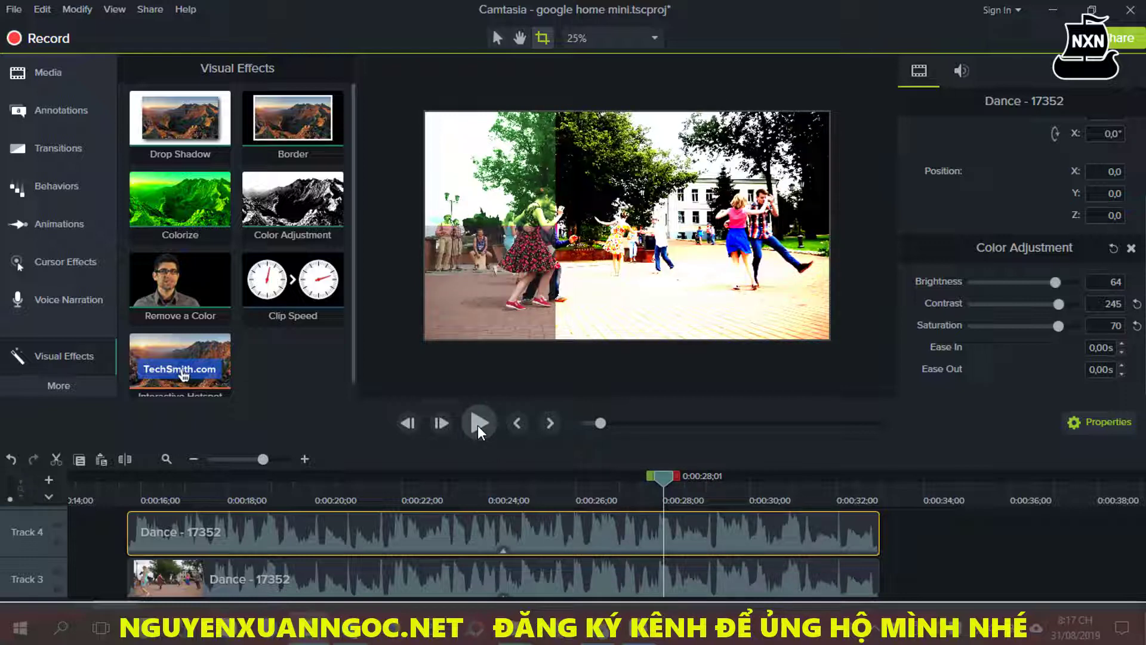